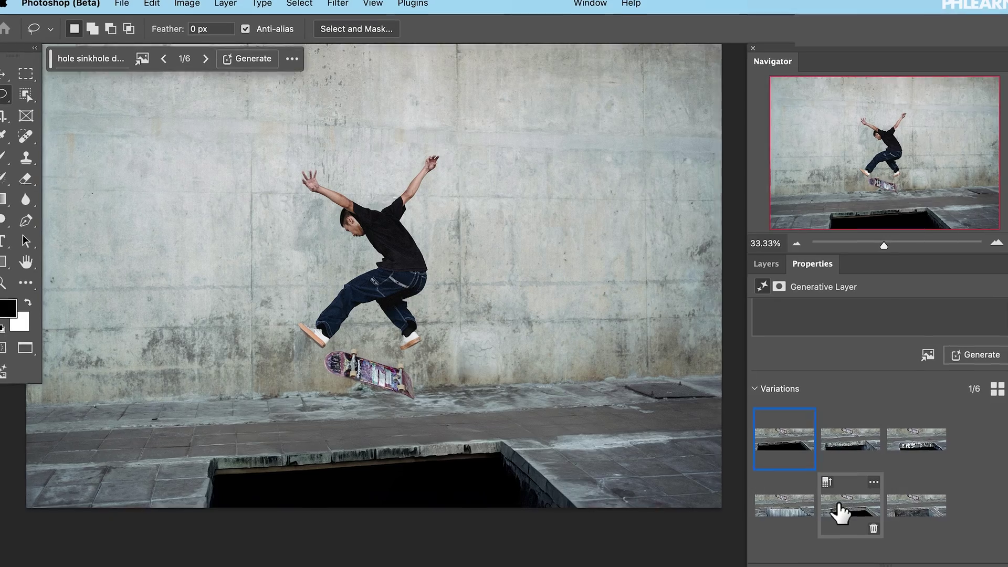
# - Preview the sinkhole variations, including the second and third expanded-frame versions, in the Properties panel
pyautogui.click(856, 451)
pyautogui.click(786, 463)
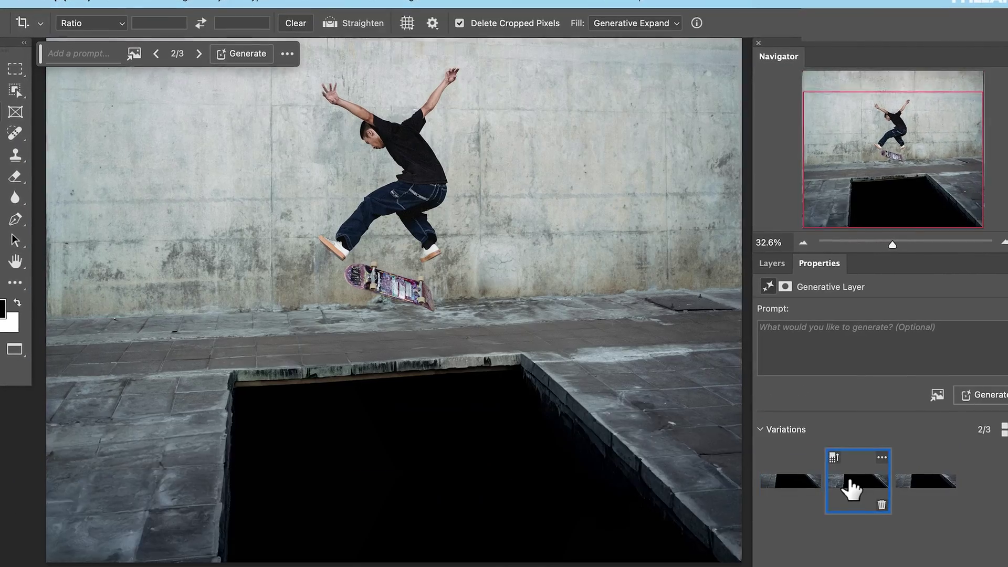
pyautogui.click(870, 461)
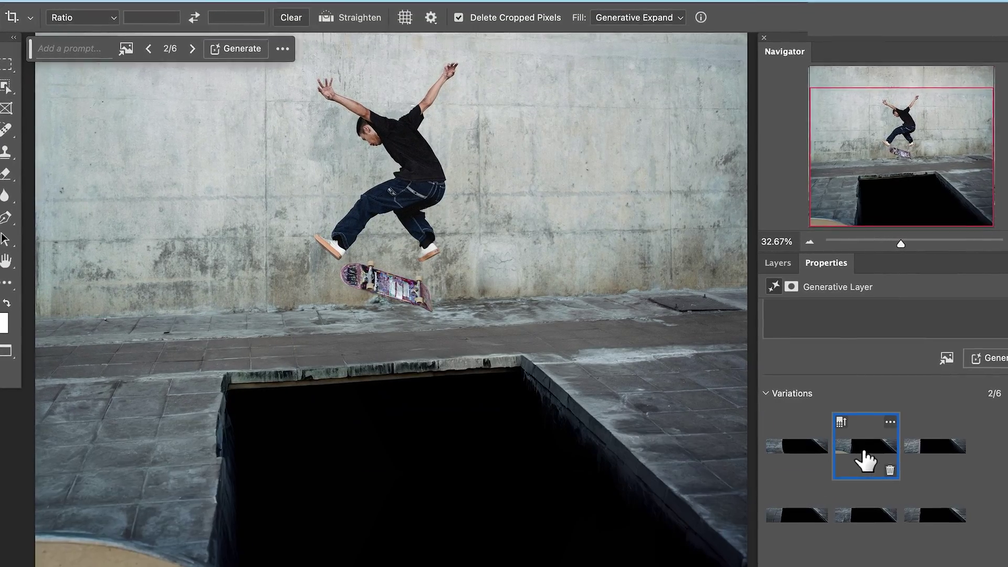
pyautogui.click(931, 460)
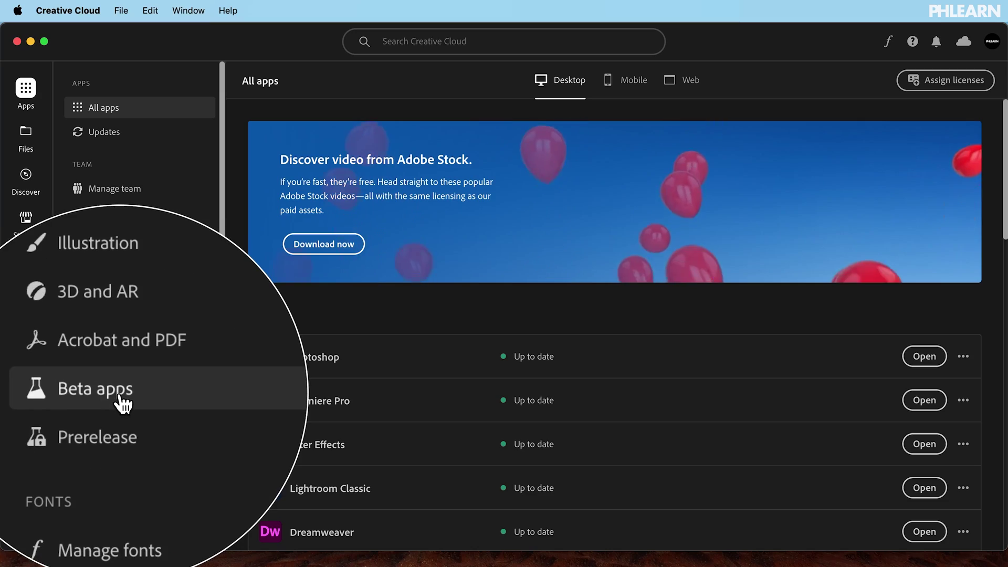
# - Launch Photoshop (Beta) from Creative Cloud's Beta apps list
pyautogui.click(132, 389)
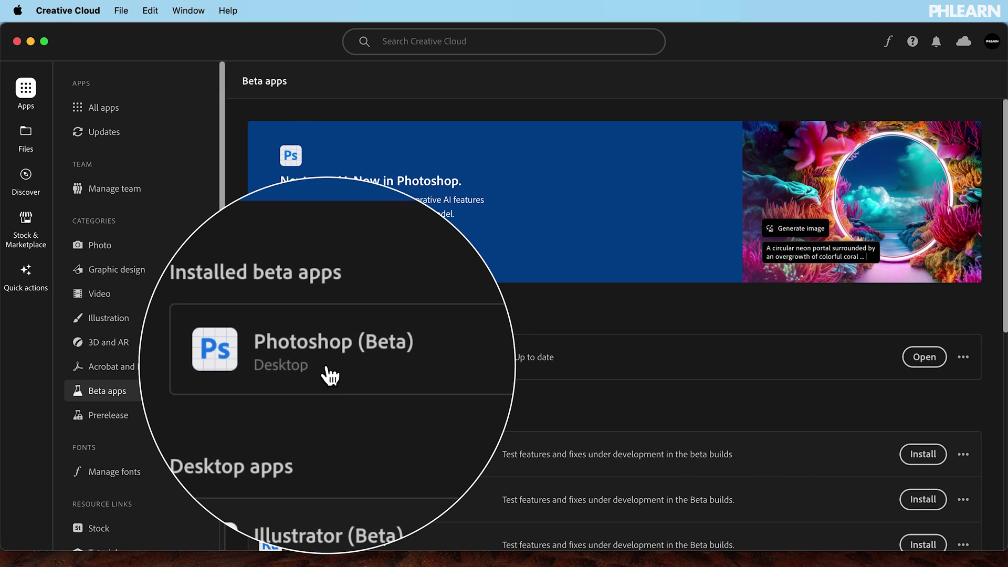
pyautogui.click(927, 372)
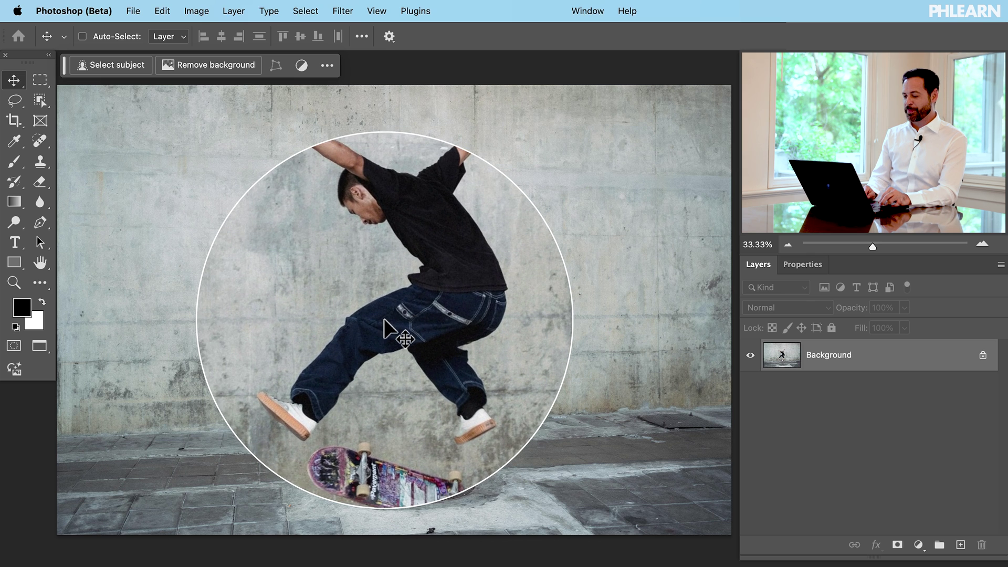
# - Lasso a closed selection around the manhole and pavement beneath the skateboard for Generative Fill
pyautogui.scroll(-1, 386, 324)
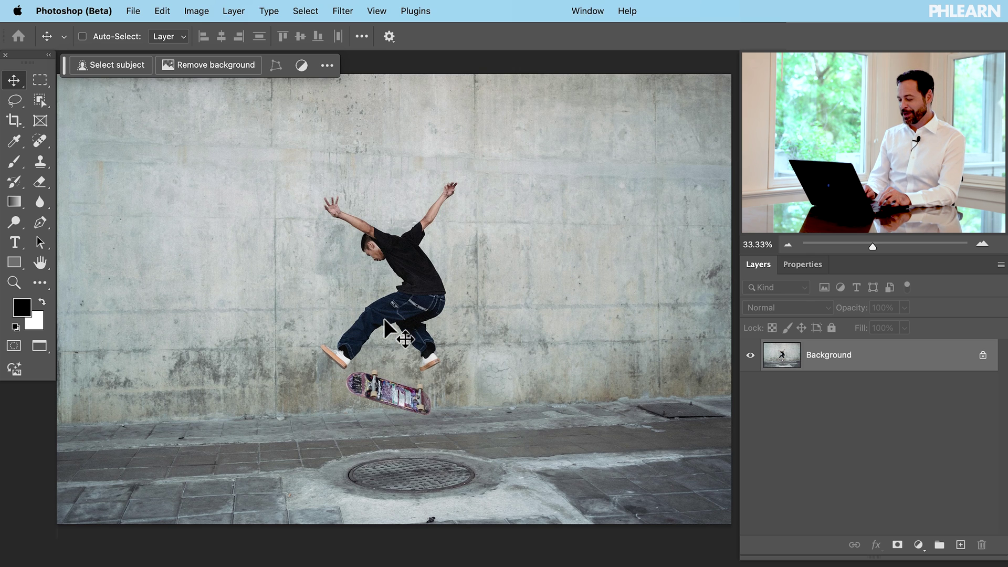
pyautogui.press('l')
pyautogui.moveTo(333, 399)
pyautogui.mouseDown()
pyautogui.moveTo(421, 415)
pyautogui.moveTo(455, 395)
pyautogui.mouseUp()
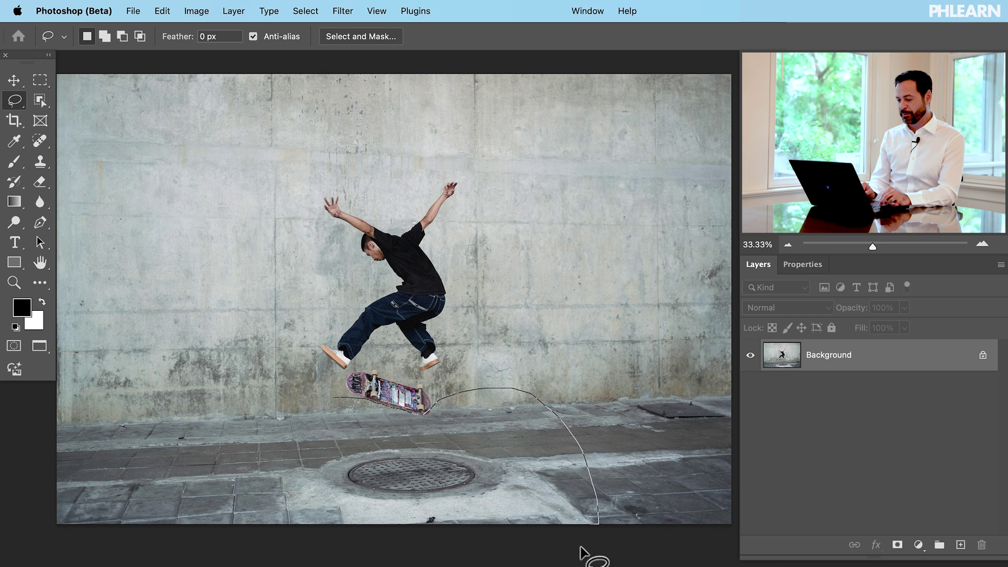
pyautogui.moveTo(289, 416); pyautogui.dragTo(324, 405)
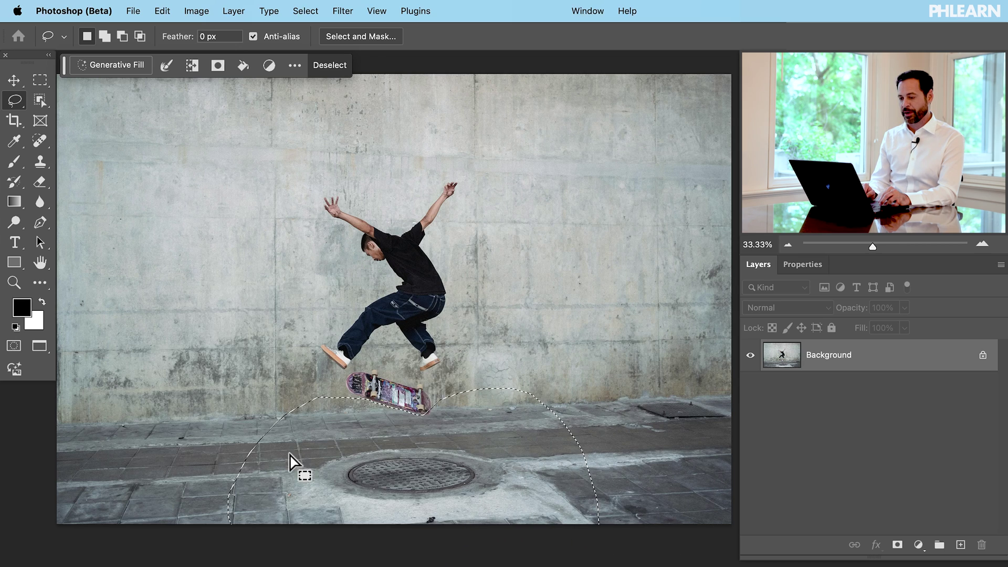
pyautogui.click(117, 66)
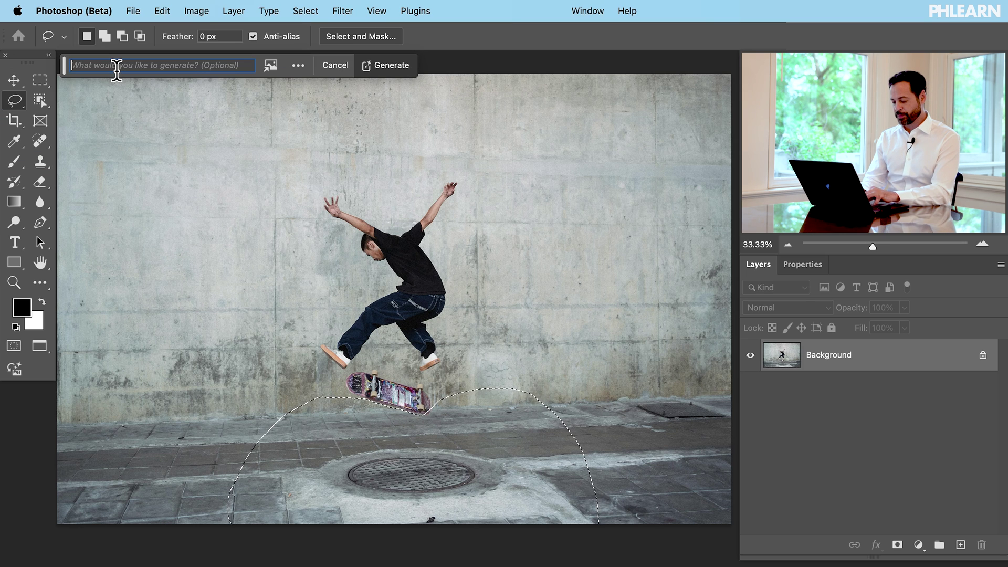
# - Fill the selected pavement with a generated pit using the prompt 'hole sinkhole dark'
pyautogui.write('hole sinkhole dark')
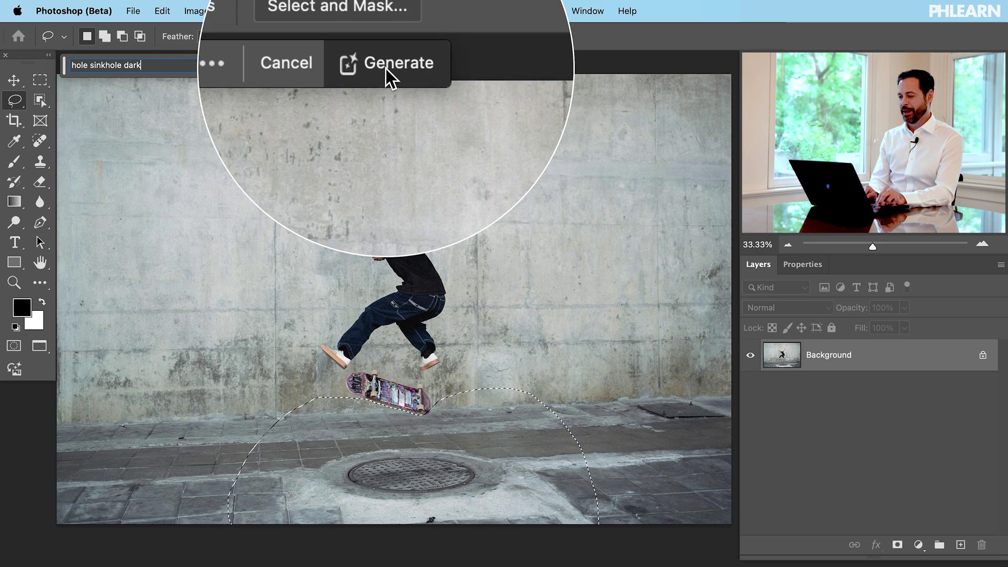
pyautogui.click(387, 71)
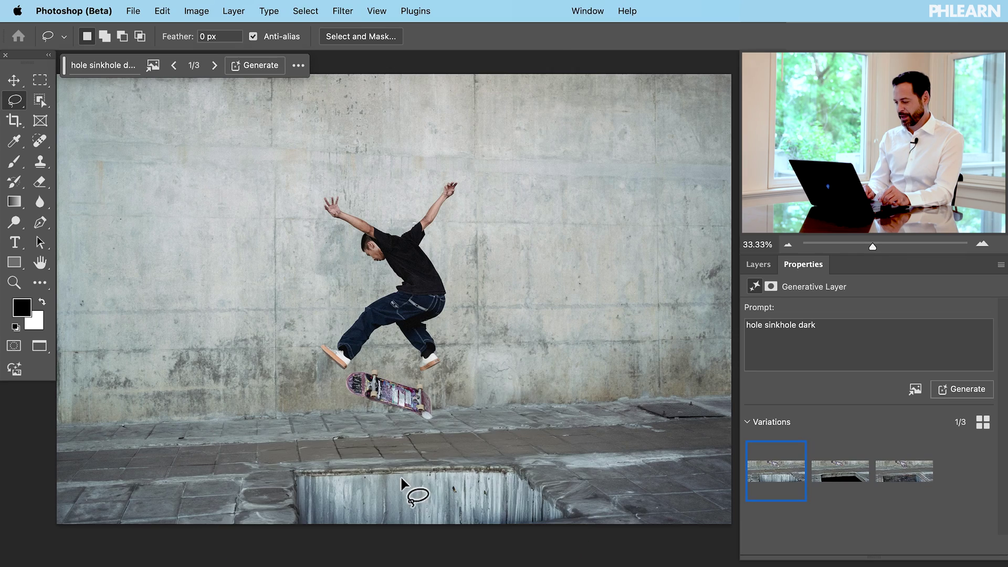
# - Compare the dark sinkhole and grated pit variations, then generate more like the dark sinkhole
pyautogui.click(829, 482)
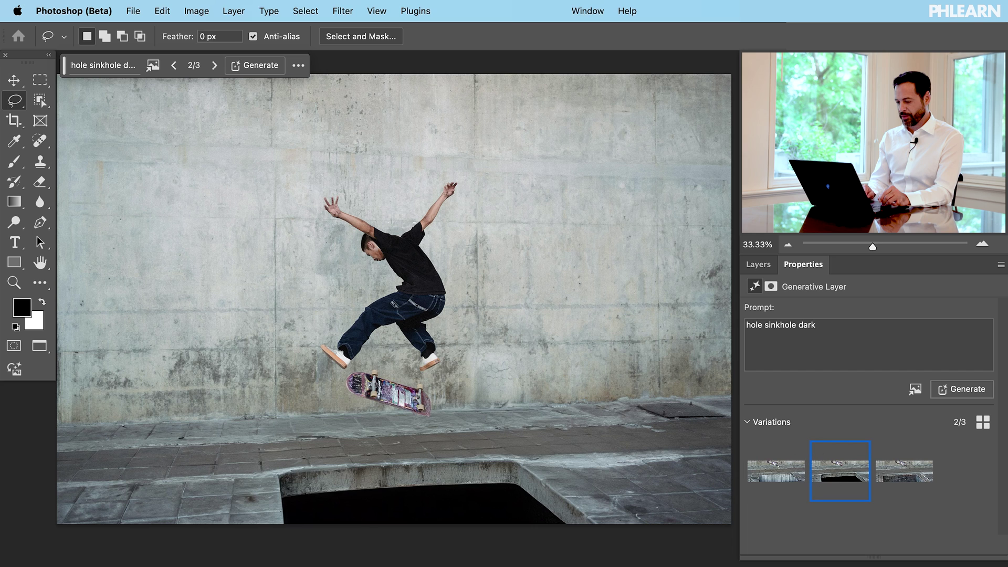
pyautogui.click(896, 482)
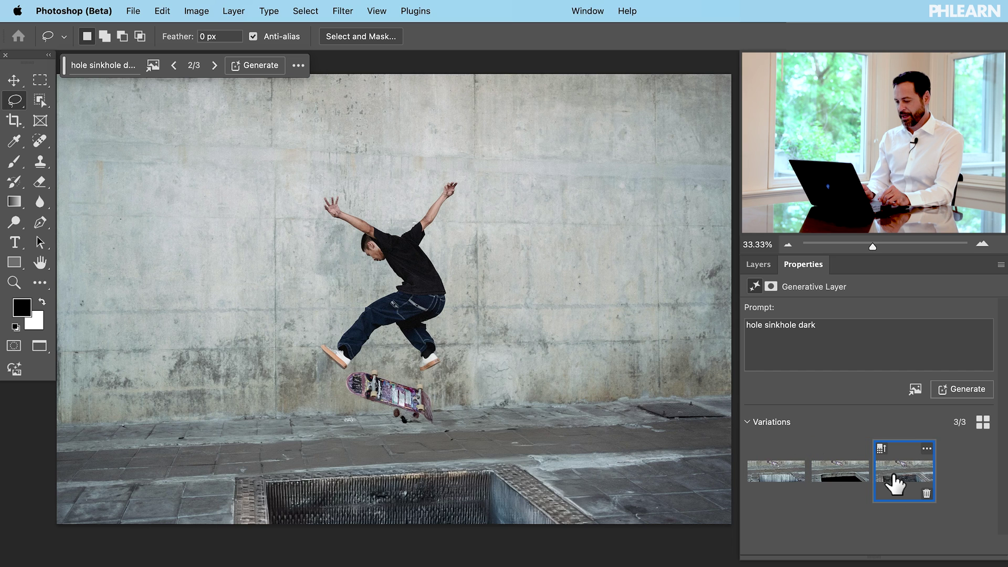
pyautogui.click(836, 482)
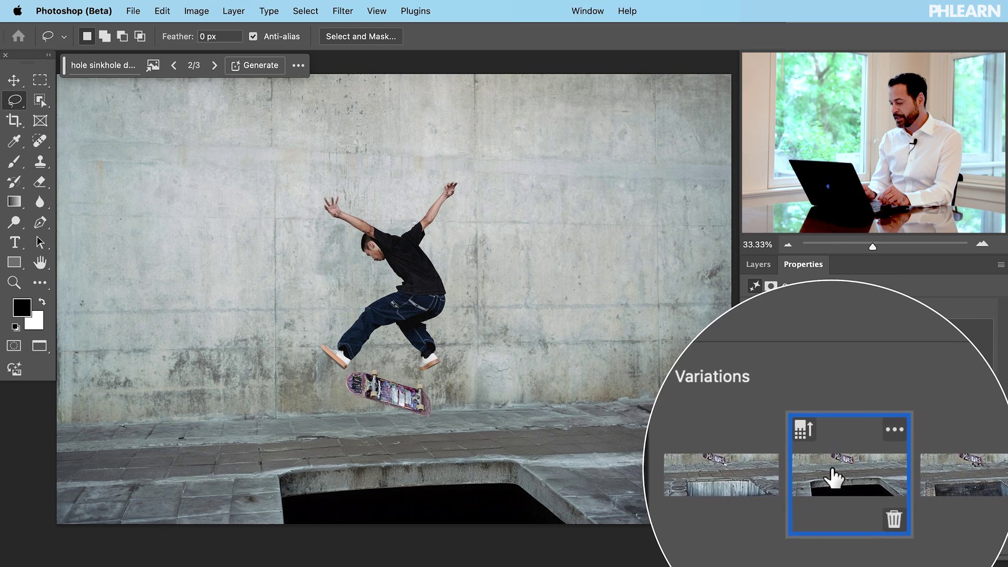
pyautogui.click(860, 448)
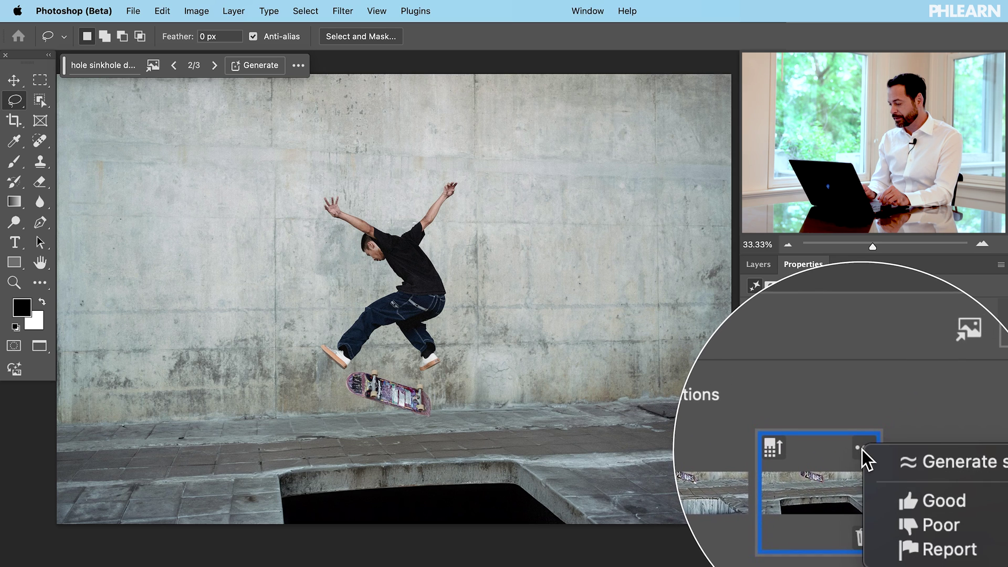
pyautogui.click(937, 459)
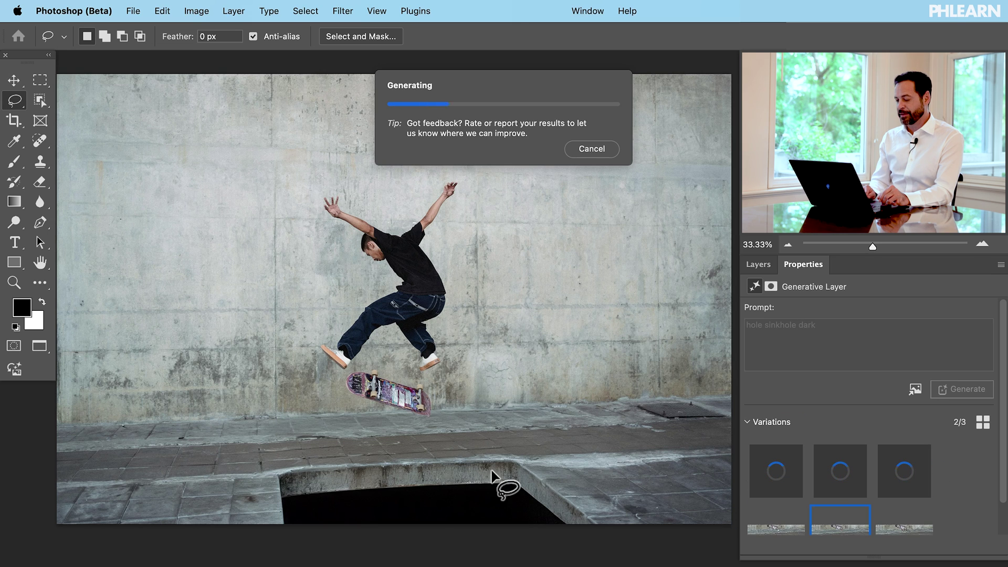
# - Scroll the Variations section to view the three new similar sinkholes, six in total
pyautogui.scroll(-2, 492, 476)
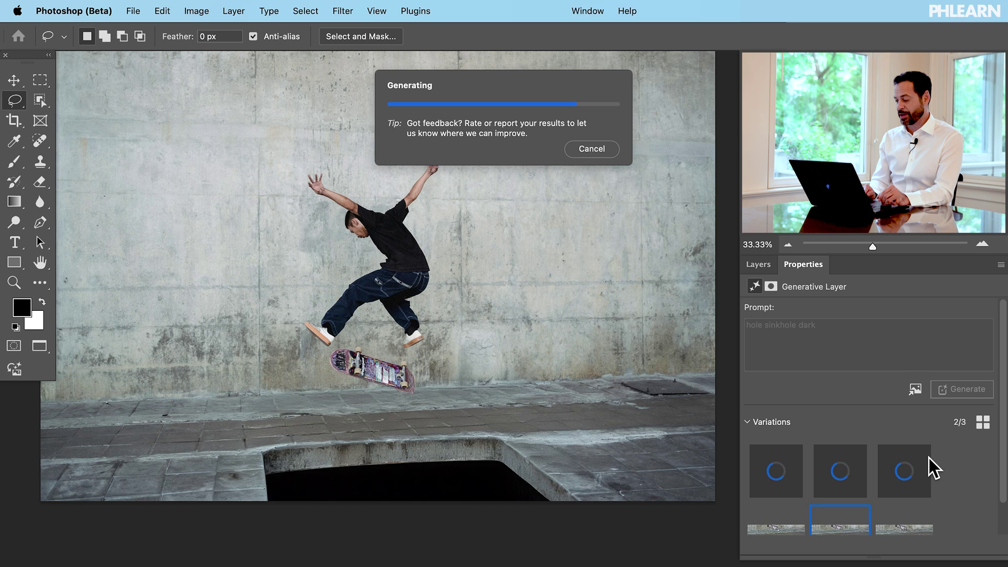
pyautogui.moveTo(843, 503)
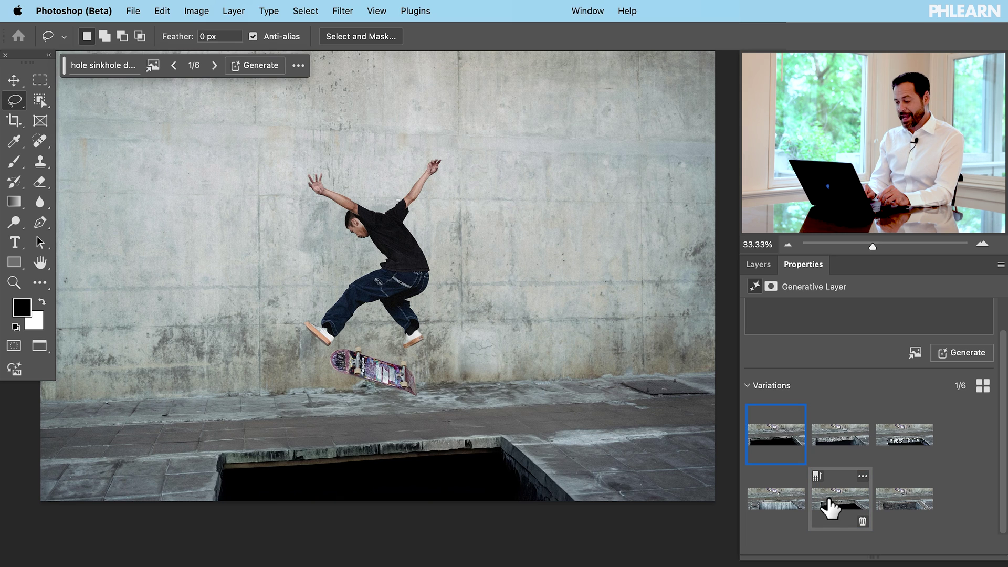
# - Preview the first three of six sinkholes and generate variations similar to the first
pyautogui.click(828, 450)
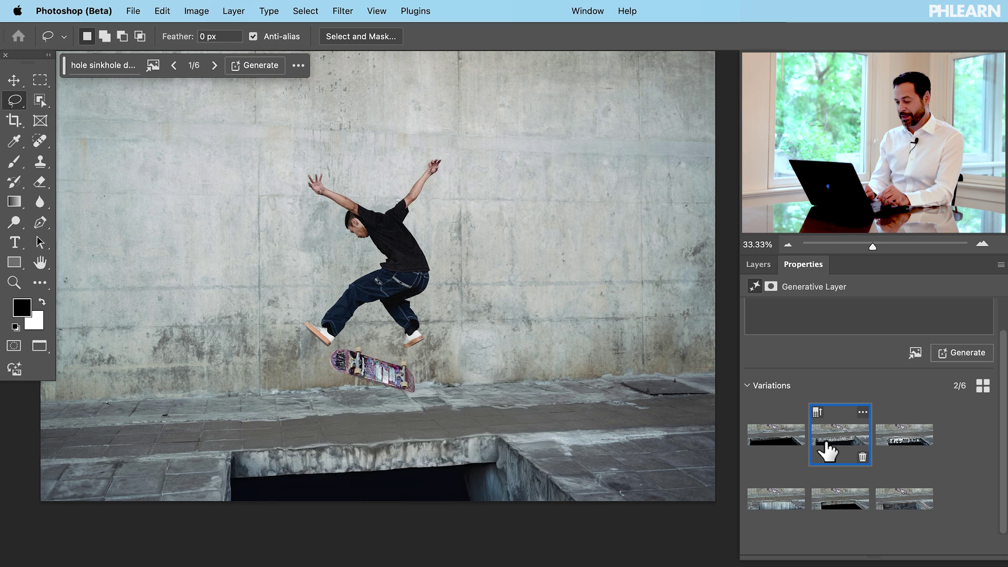
pyautogui.click(900, 443)
pyautogui.click(772, 452)
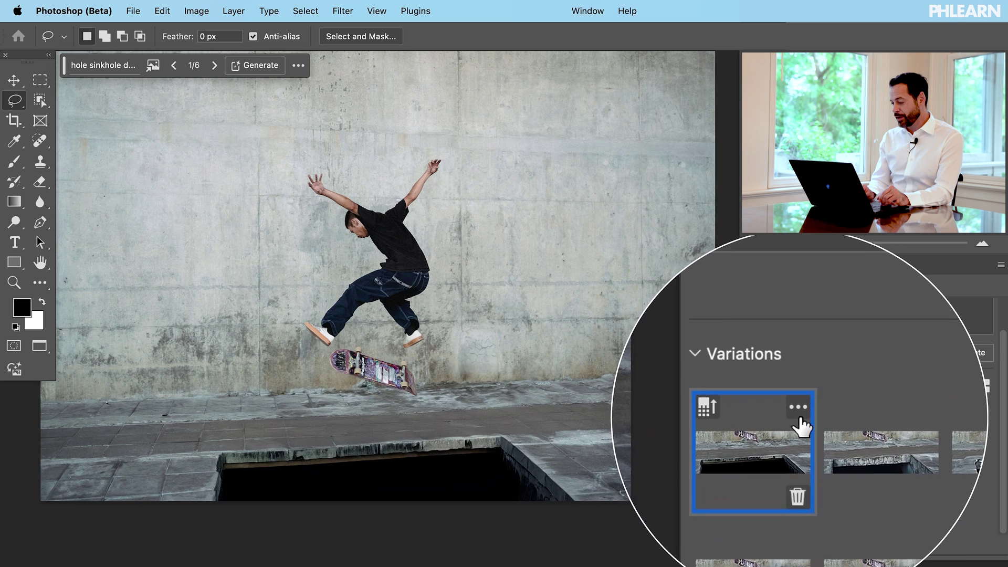
pyautogui.click(810, 386)
pyautogui.click(855, 420)
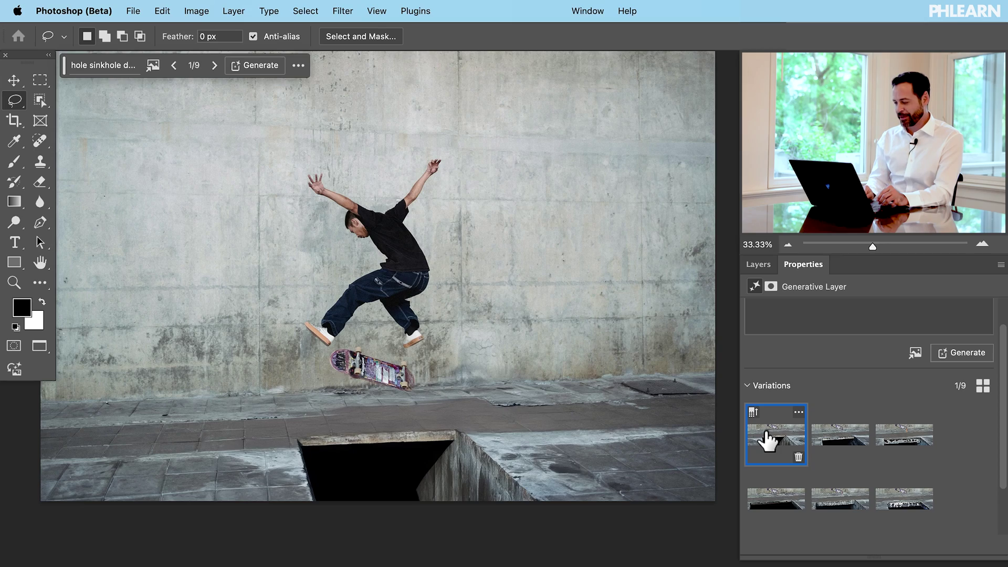
# - Compare the newer sinkhole variations and keep the fourth, a wider dark pit
pyautogui.click(836, 445)
pyautogui.click(892, 449)
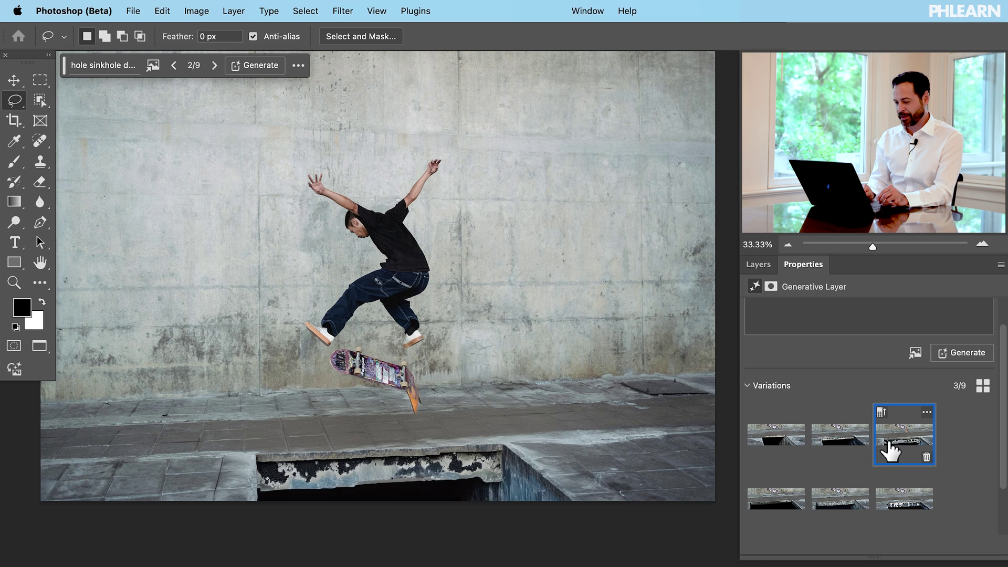
pyautogui.click(837, 441)
pyautogui.scroll(-2, 840, 441)
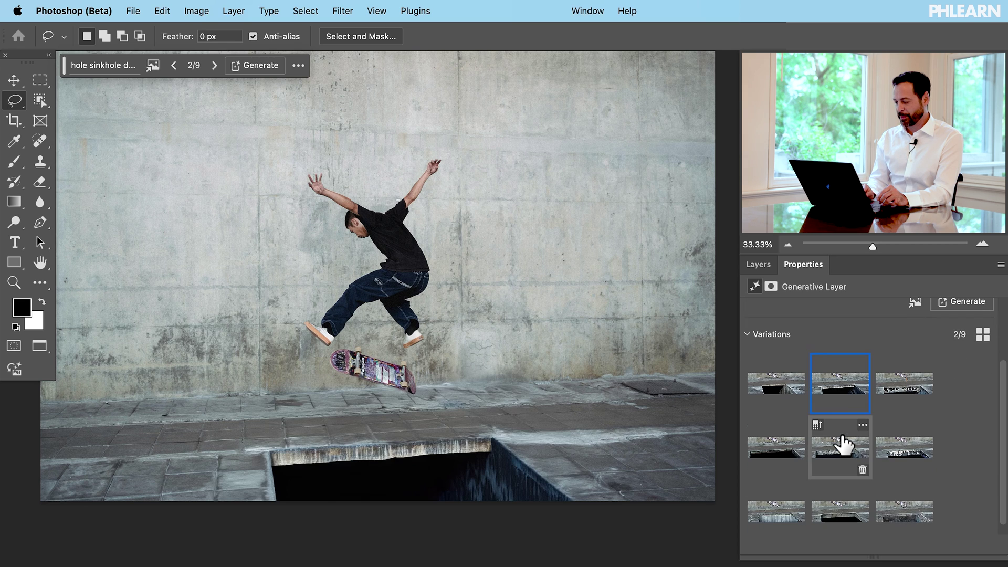
pyautogui.click(777, 465)
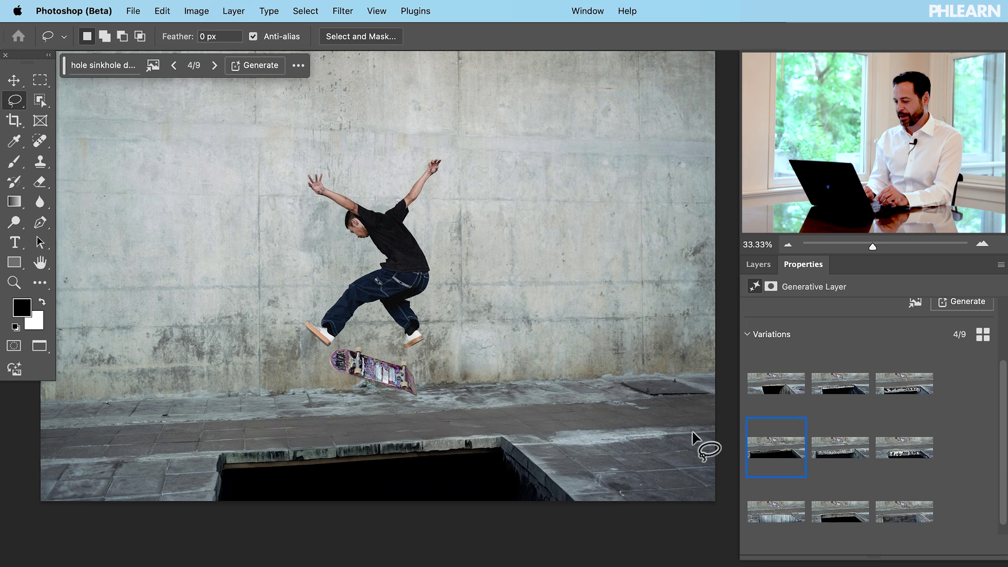
pyautogui.moveTo(513, 382)
pyautogui.mouseDown()
pyautogui.moveTo(511, 346)
pyautogui.moveTo(560, 326)
pyautogui.mouseUp()
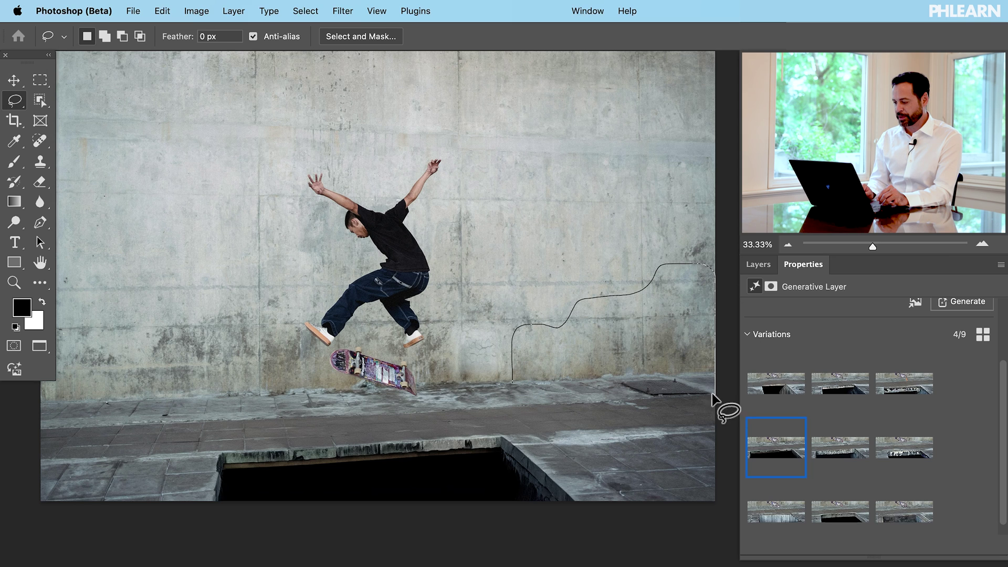
# - Close the right wall-base lasso and add the left wall base to the selection
pyautogui.moveTo(513, 386); pyautogui.dragTo(512, 386)
pyautogui.press('shift')
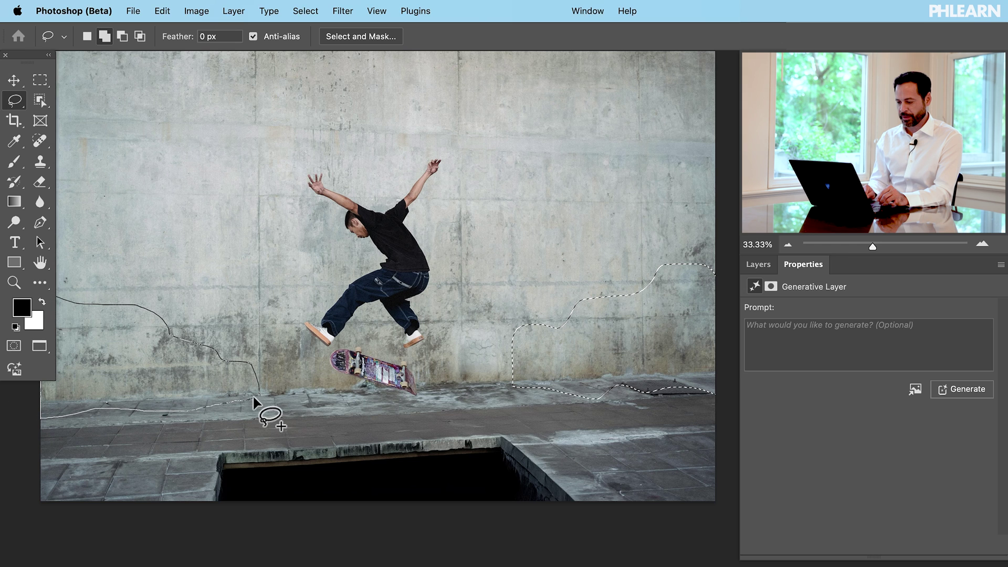
pyautogui.moveTo(254, 398); pyautogui.dragTo(256, 396)
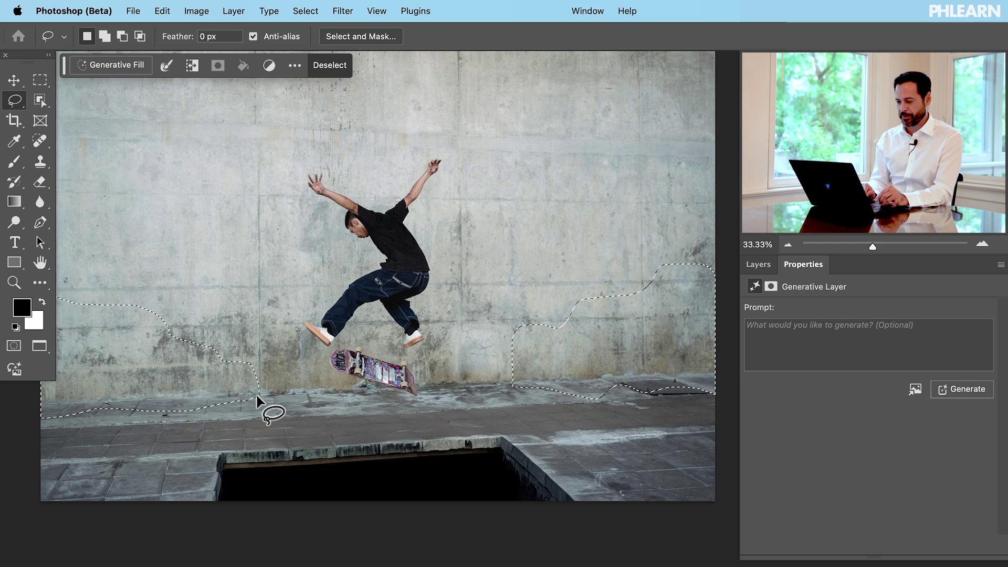
# - Generative-fill both wall-base areas with the prompt 'flowers'
pyautogui.click(122, 64)
pyautogui.write('flowers')
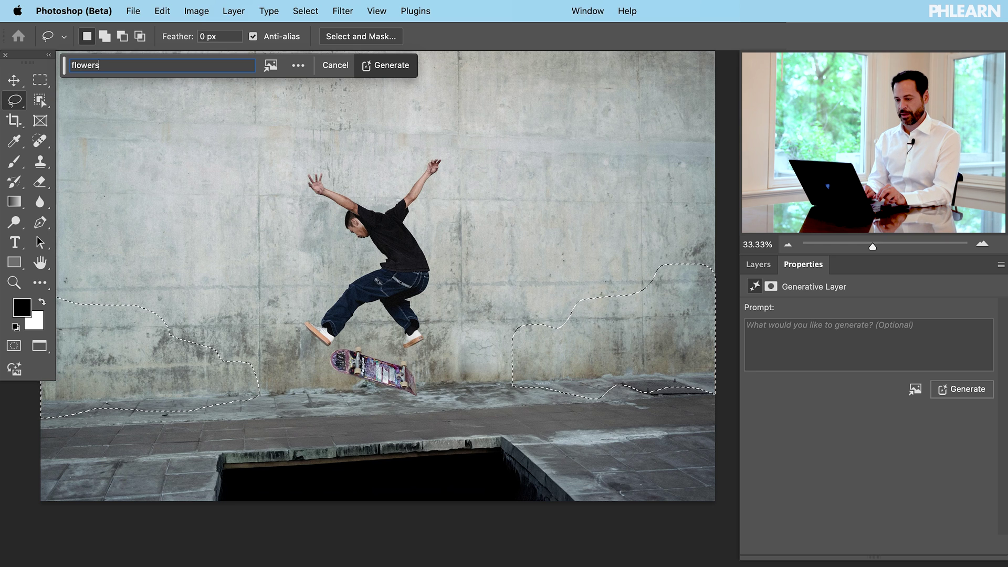
pyautogui.click(380, 67)
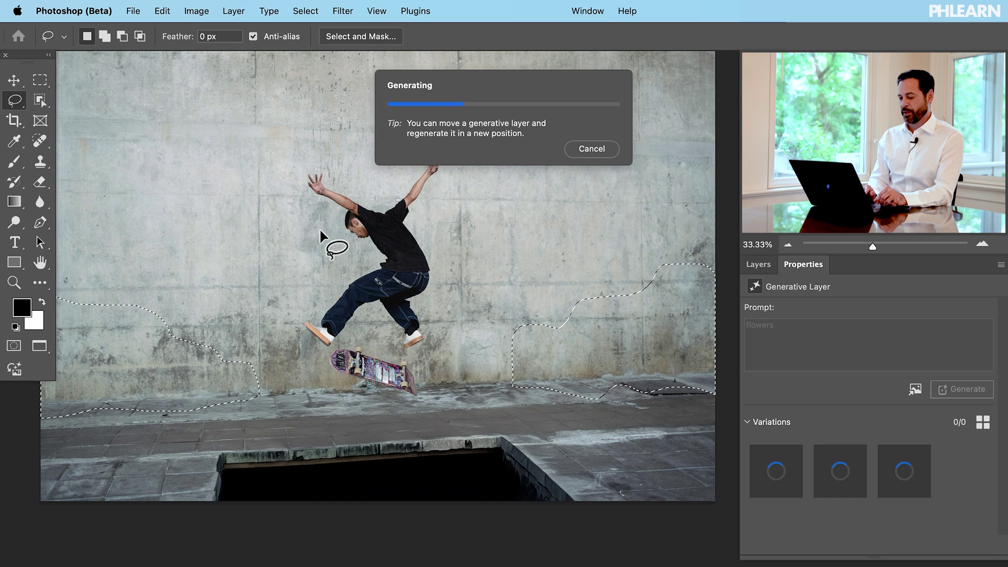
# - Compare the white-flower planters result with the red and yellow flower beds
pyautogui.hscroll(-2, 321, 231)
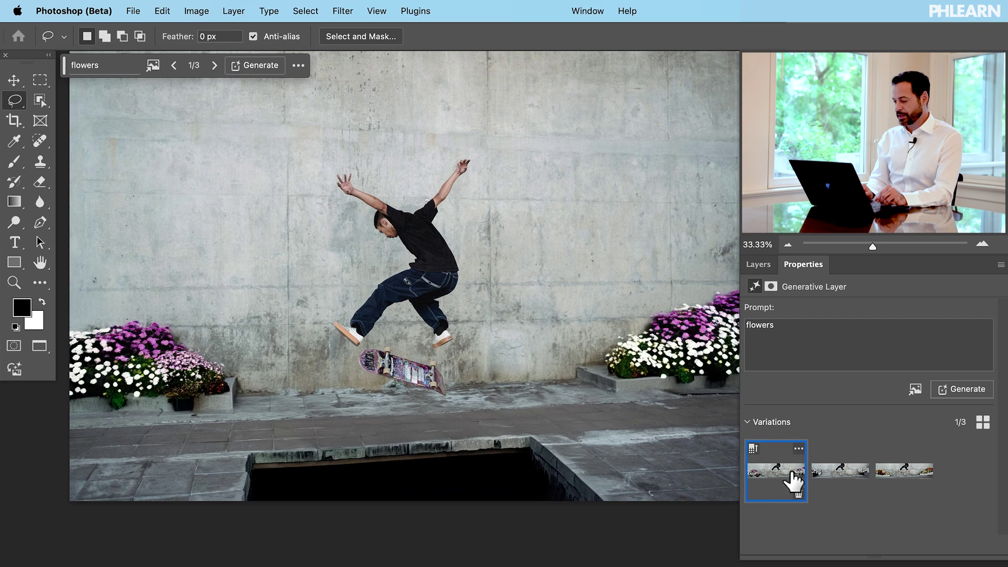
pyautogui.click(839, 478)
pyautogui.hscroll(2, 584, 393)
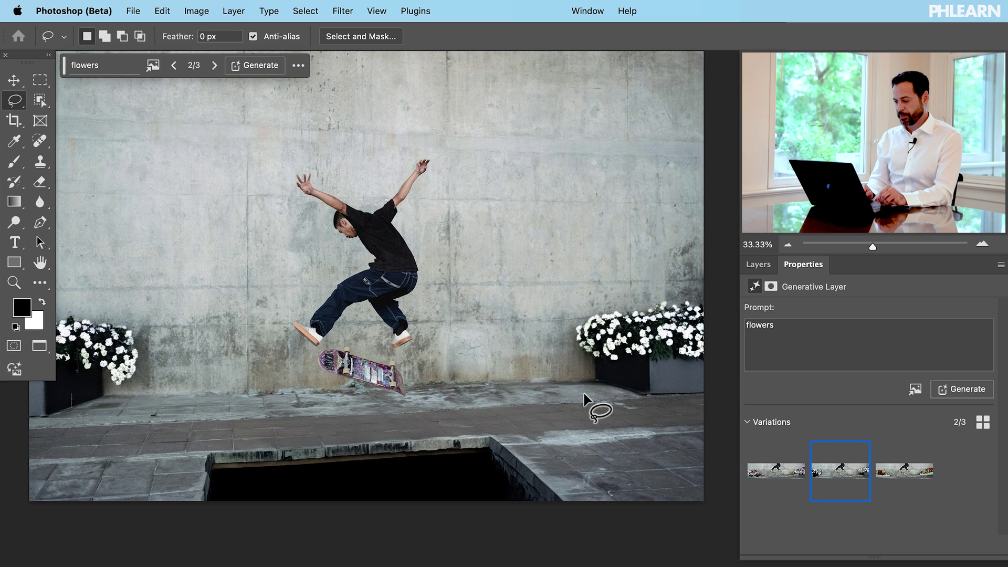
pyautogui.scroll(-2, 584, 393)
pyautogui.click(901, 475)
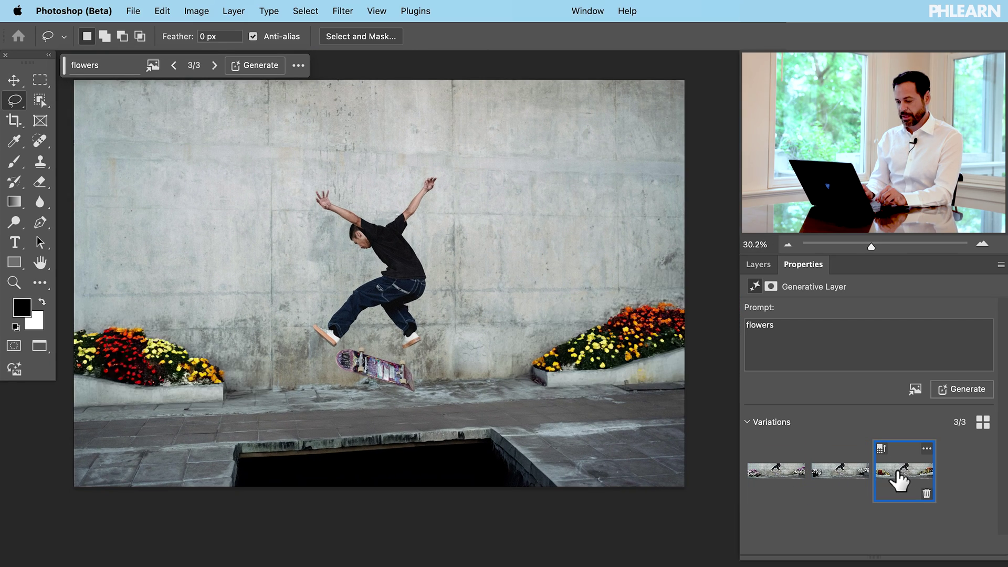
pyautogui.click(840, 473)
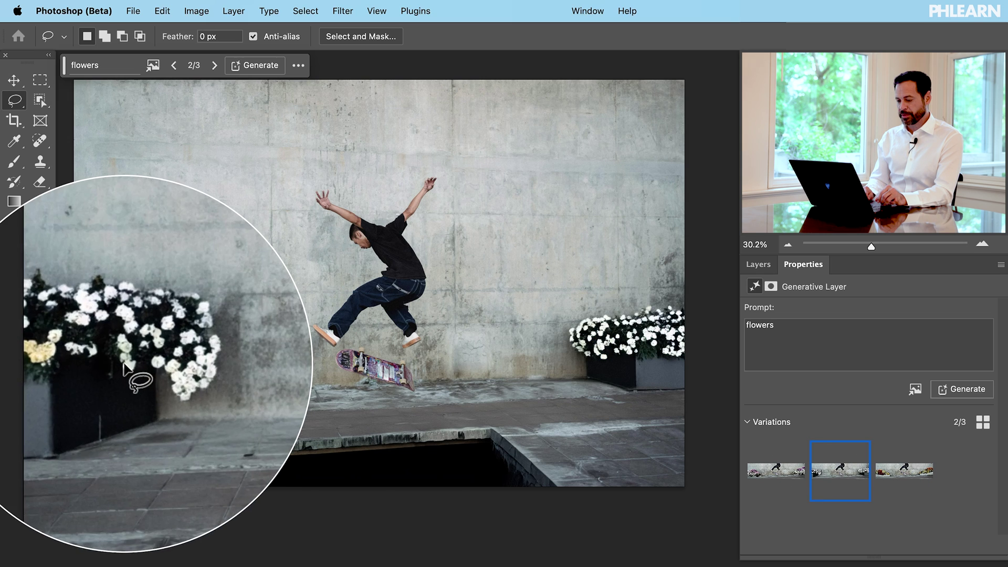
# - Choose the white flowers in dark planters variation and generate similar ones
pyautogui.click(913, 478)
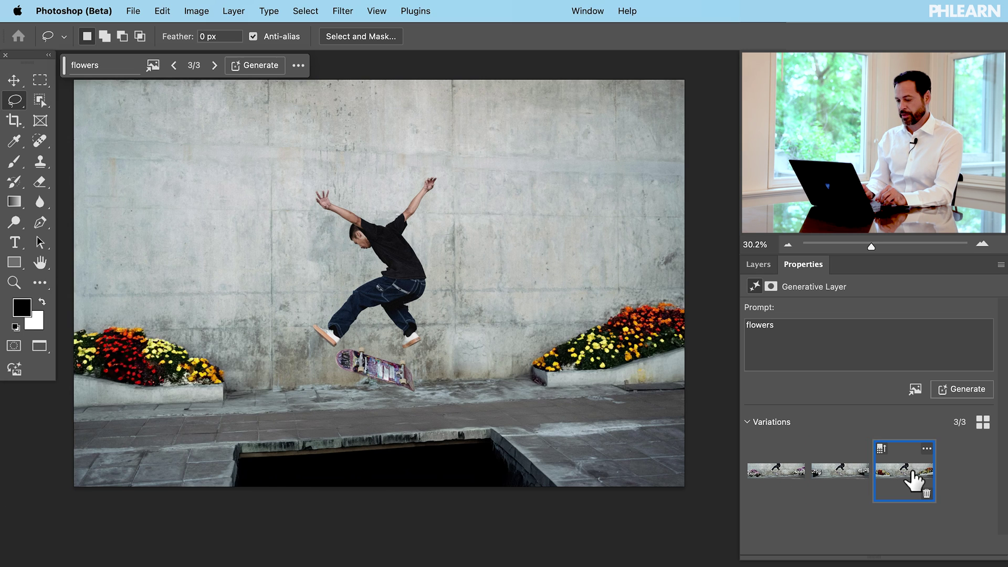
pyautogui.click(768, 482)
pyautogui.click(833, 482)
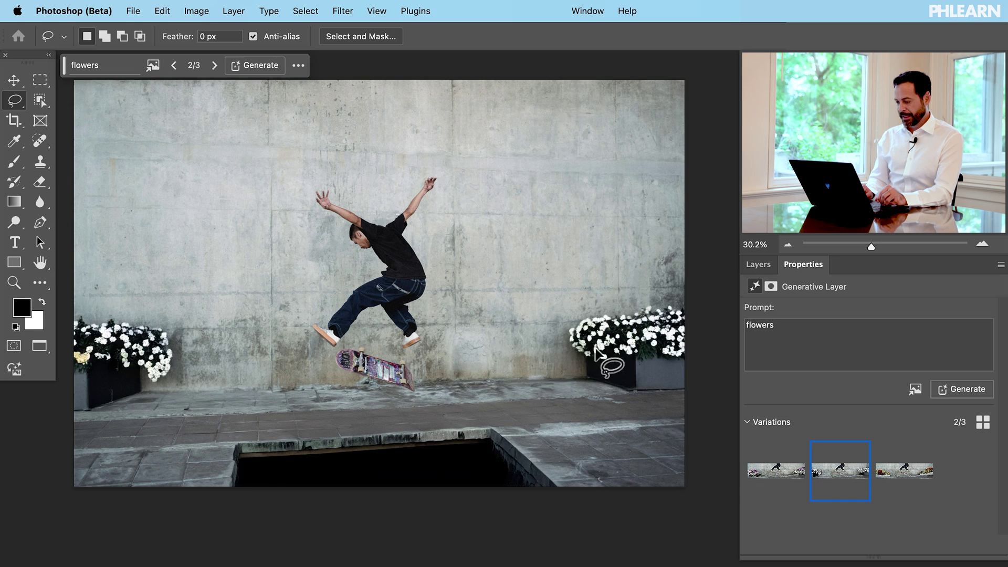
pyautogui.click(861, 449)
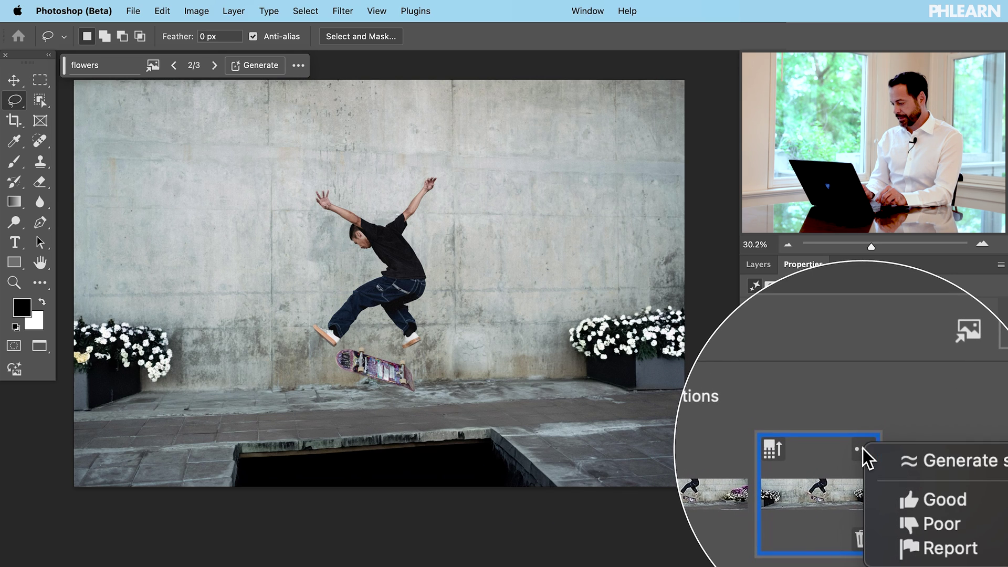
pyautogui.click(925, 457)
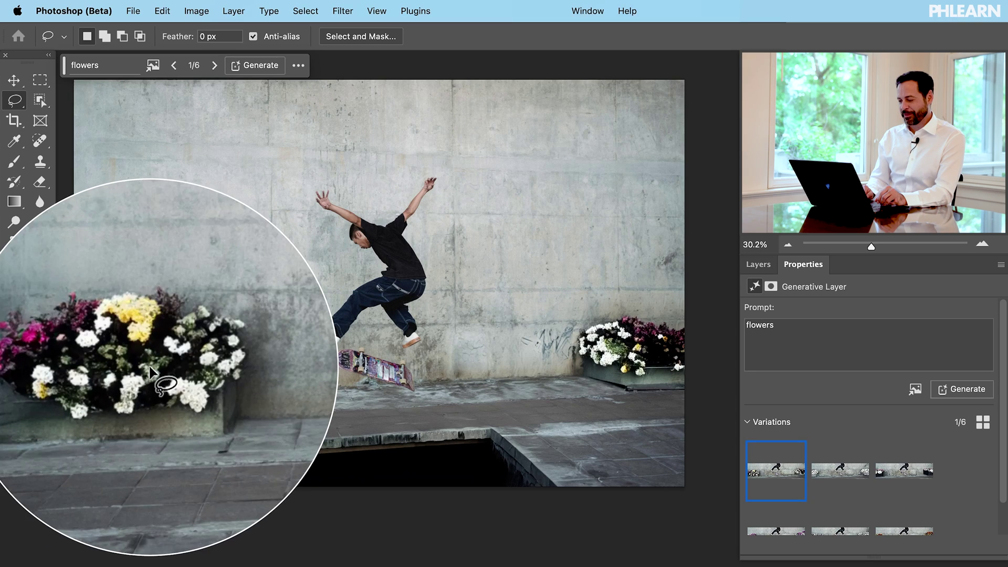
# - Browse the new similar flower variations and select the fifth, white flowers in dark planters
pyautogui.click(839, 481)
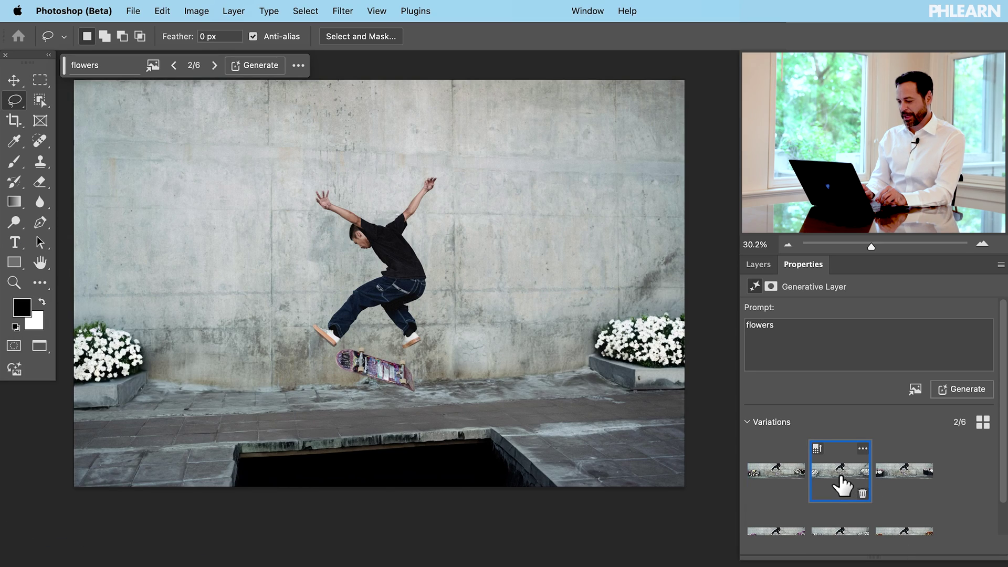
pyautogui.click(897, 480)
pyautogui.click(843, 477)
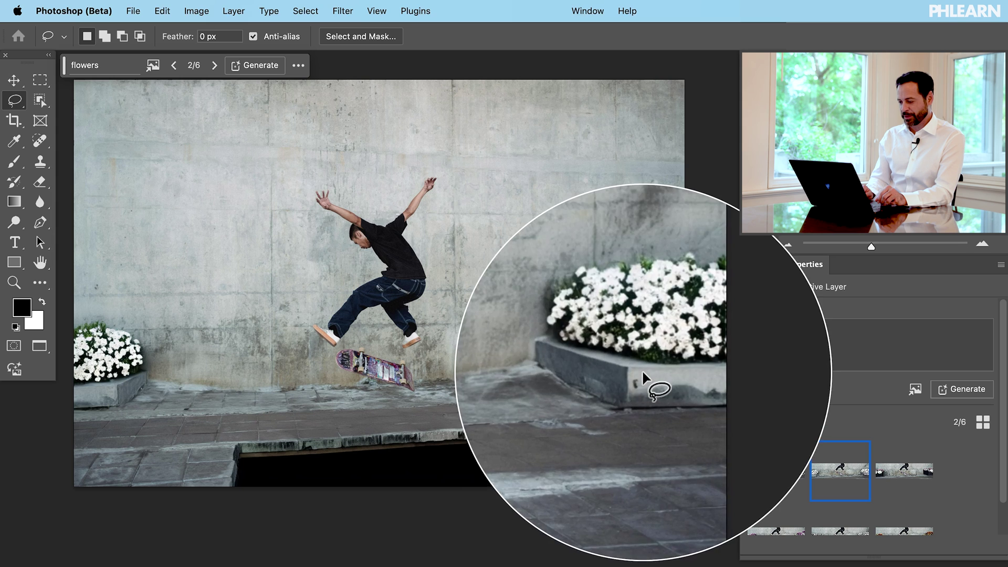
pyautogui.scroll(-2, 816, 498)
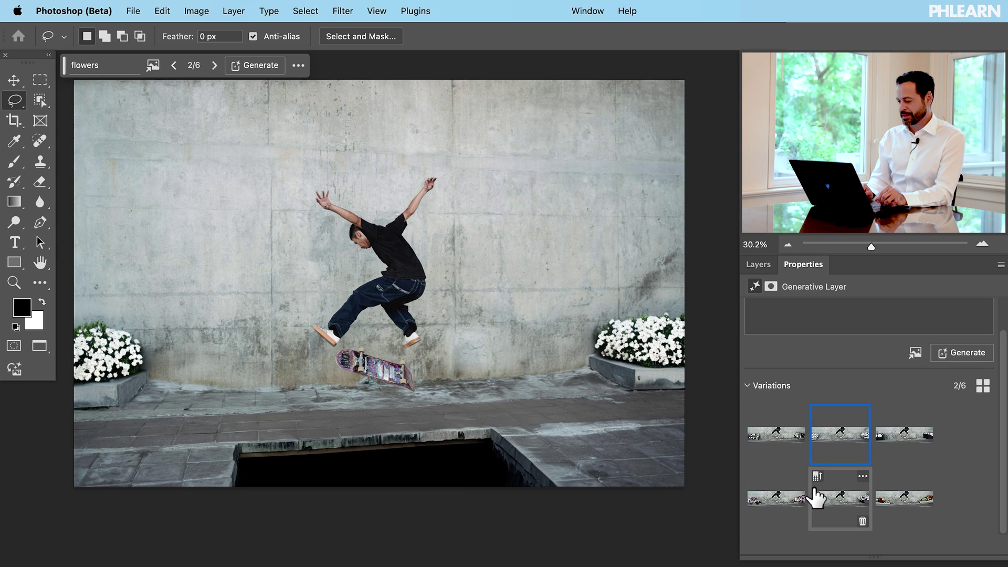
pyautogui.click(841, 507)
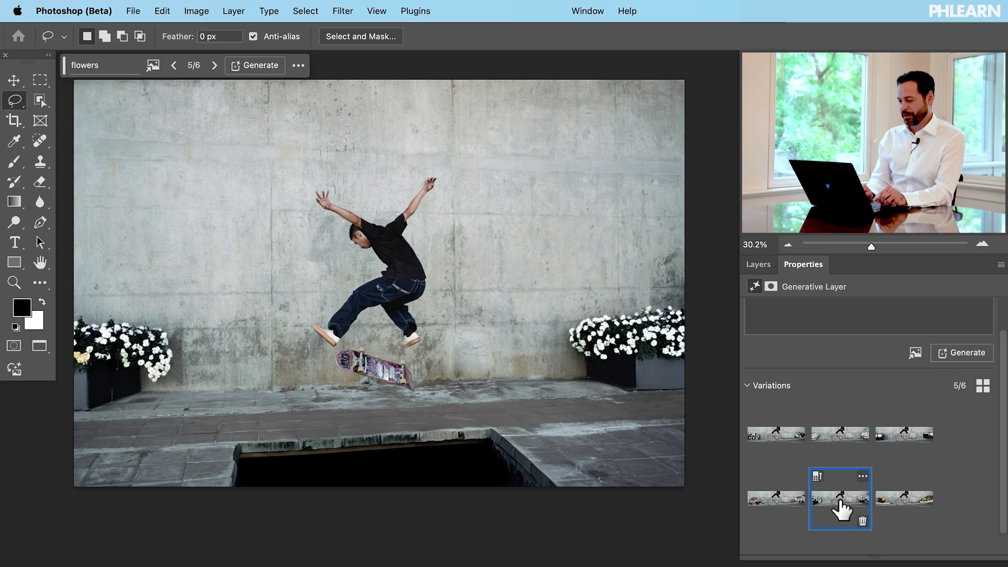
pyautogui.click(839, 447)
pyautogui.click(901, 447)
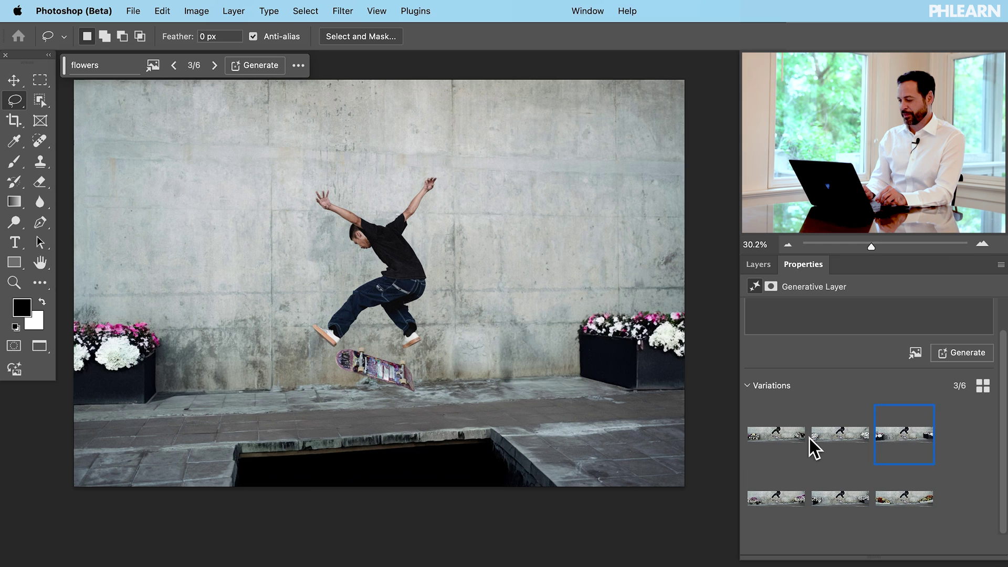
pyautogui.click(777, 441)
pyautogui.click(835, 499)
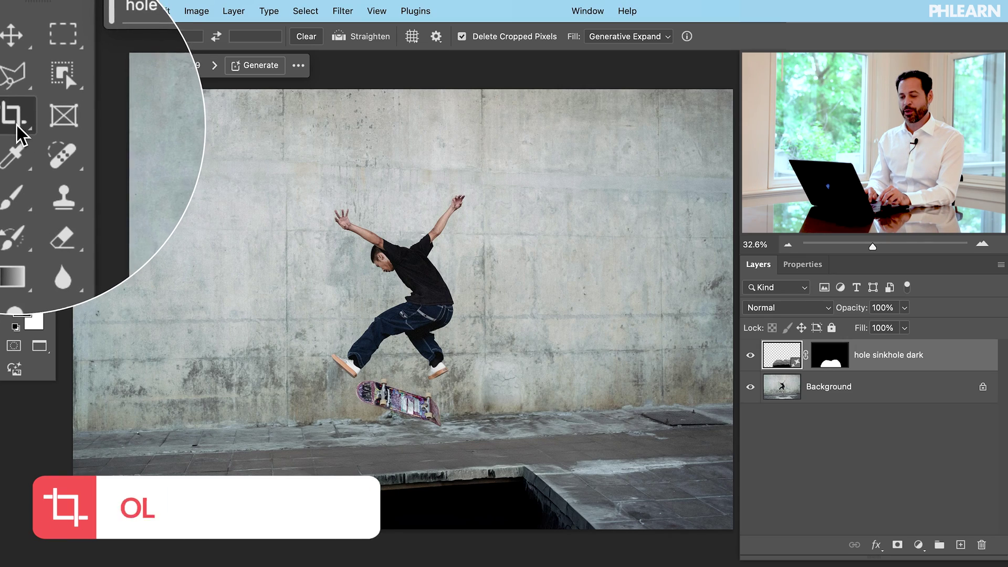
# - Crop-extend the canvas downward to 5223 px and run Generative Expand on the new blank area
pyautogui.click(430, 318)
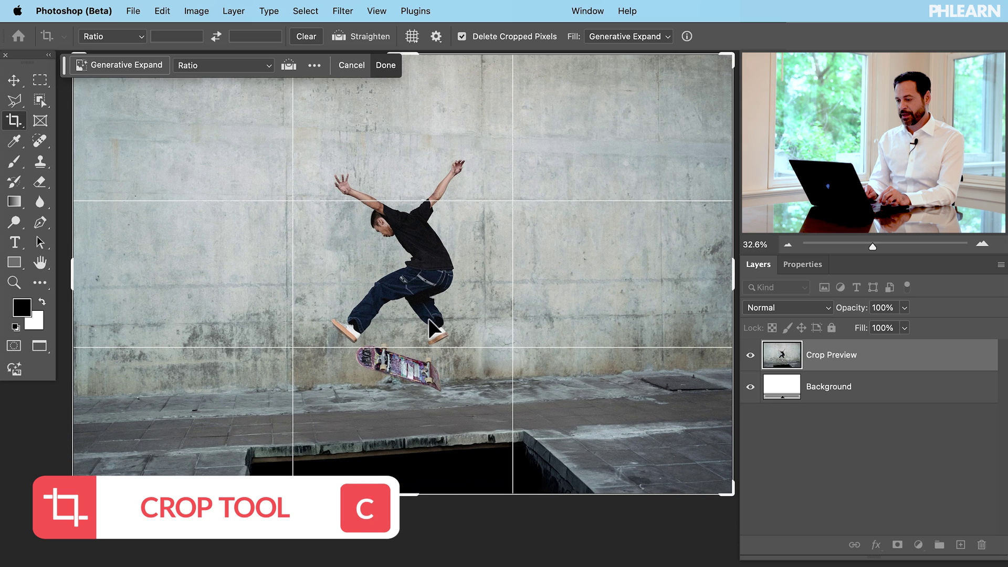
pyautogui.moveTo(407, 494); pyautogui.dragTo(415, 563)
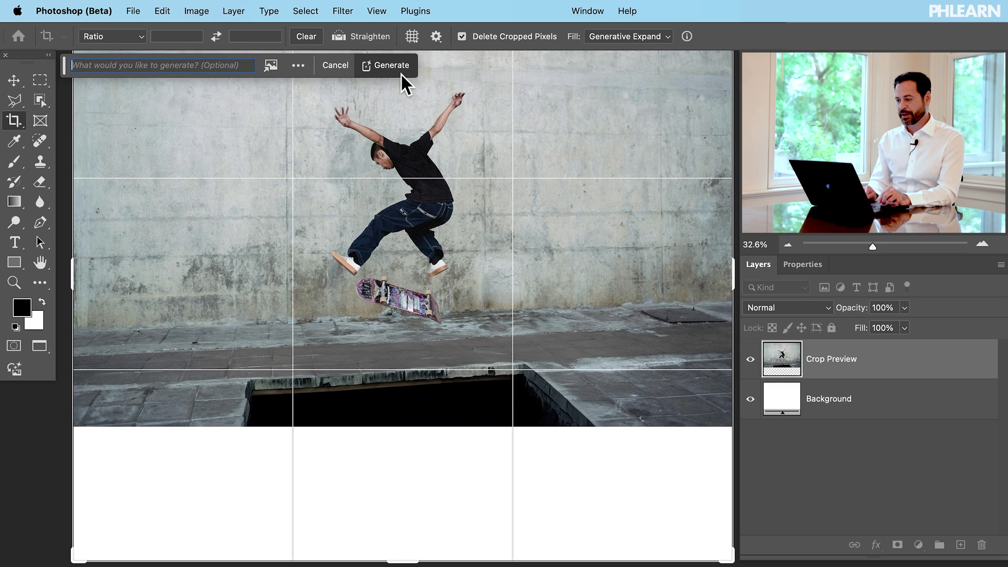
pyautogui.click(591, 36)
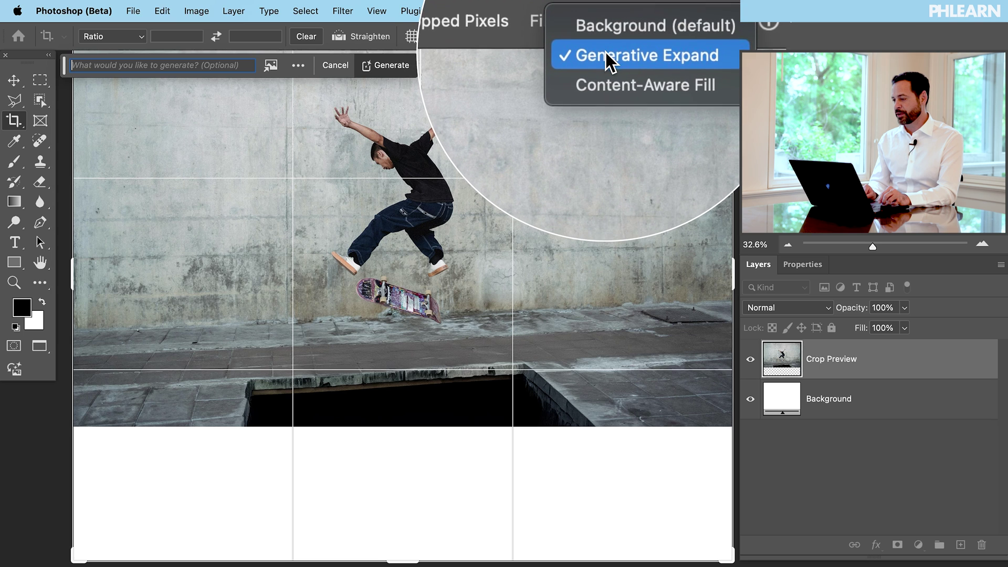
pyautogui.click(607, 54)
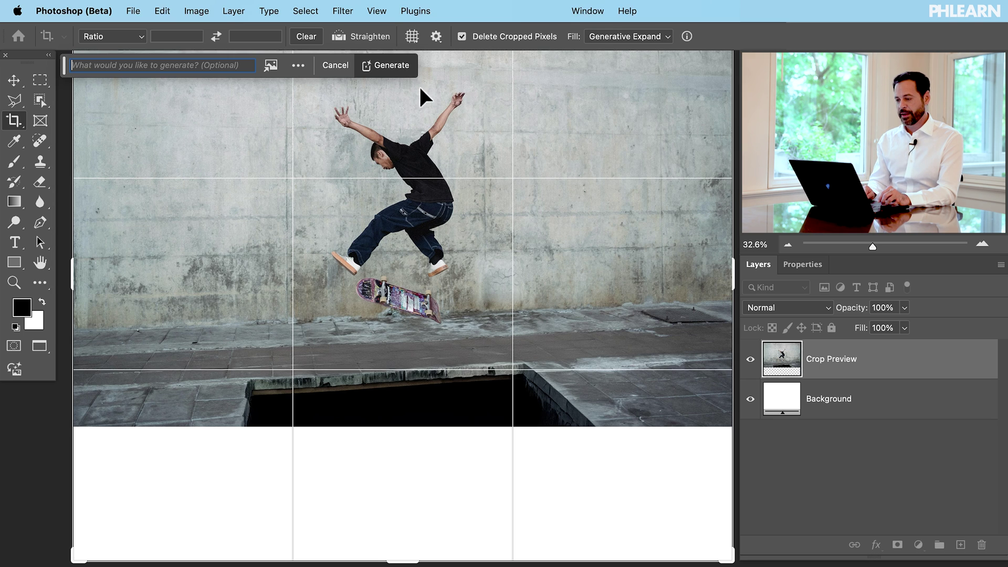
pyautogui.click(388, 65)
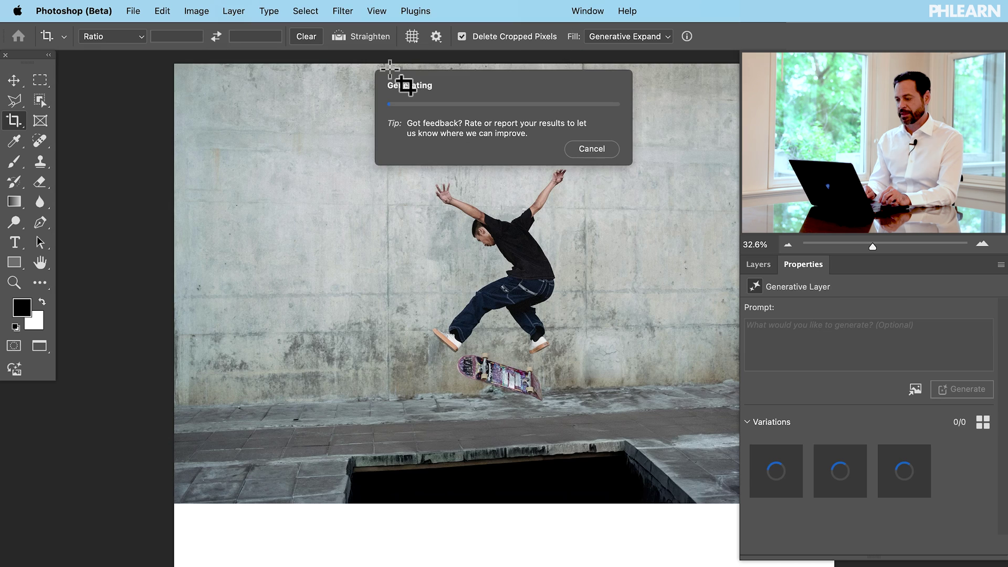
# - Preview the second and third generated pit extensions in the Variations panel
pyautogui.hscroll(5, 458, 273)
pyautogui.scroll(-4, 458, 273)
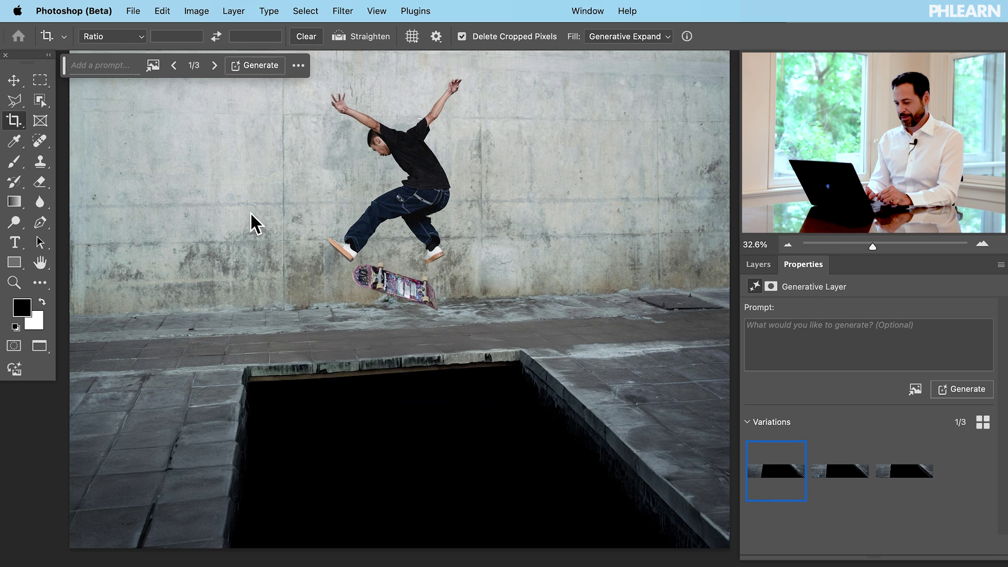
pyautogui.click(835, 472)
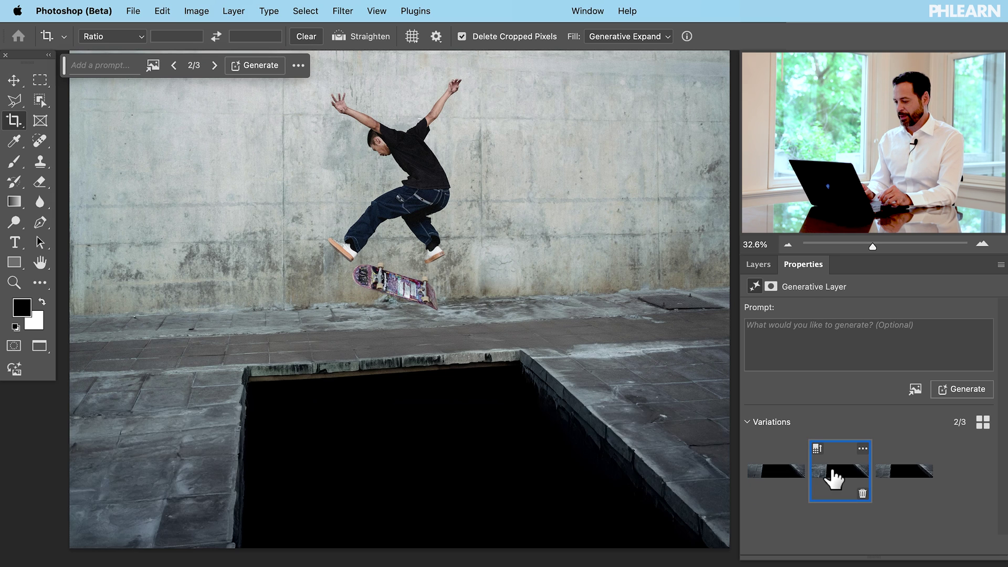
pyautogui.click(914, 483)
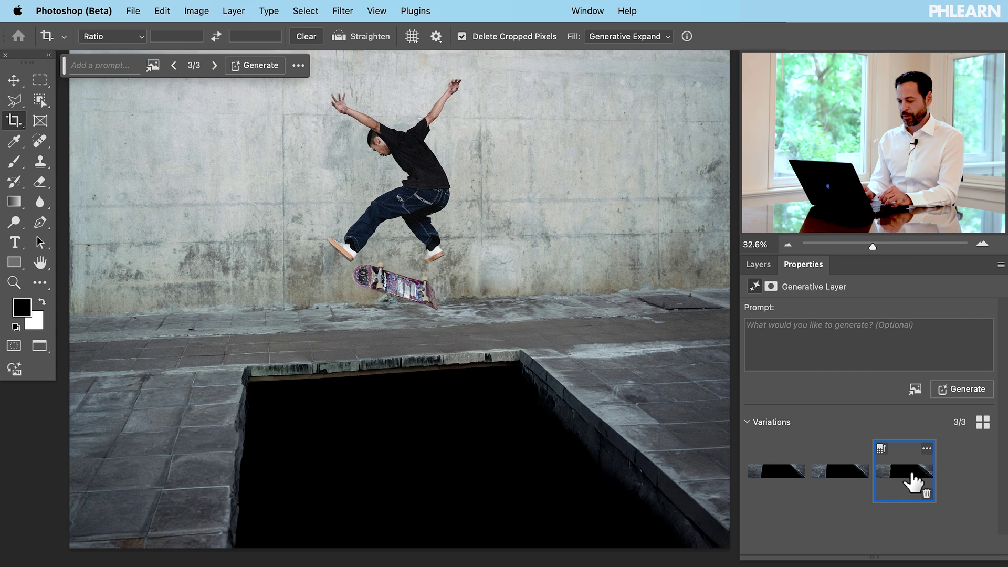
# - Reselect the first variation and open its '...' options menu
pyautogui.moveTo(804, 500)
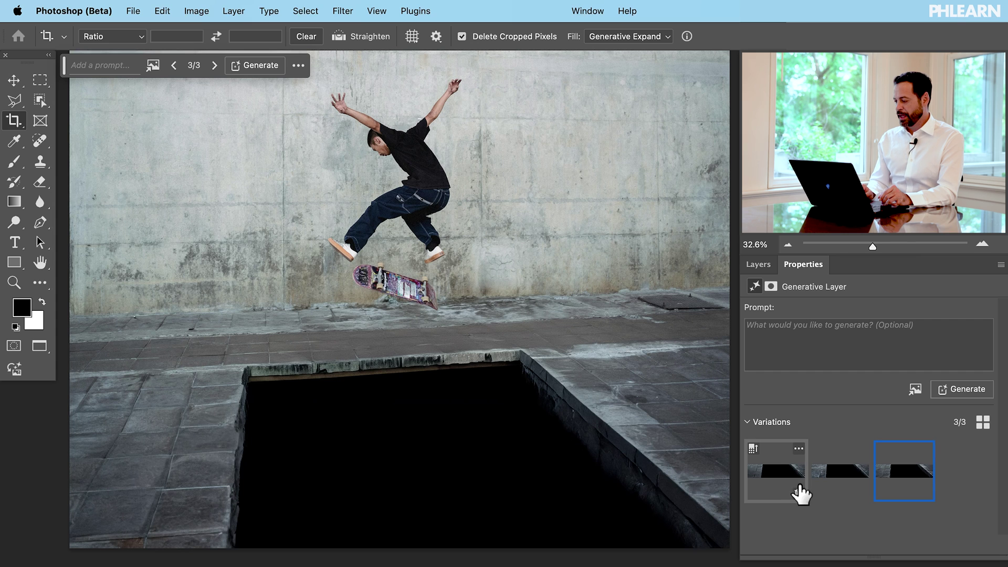
pyautogui.click(782, 475)
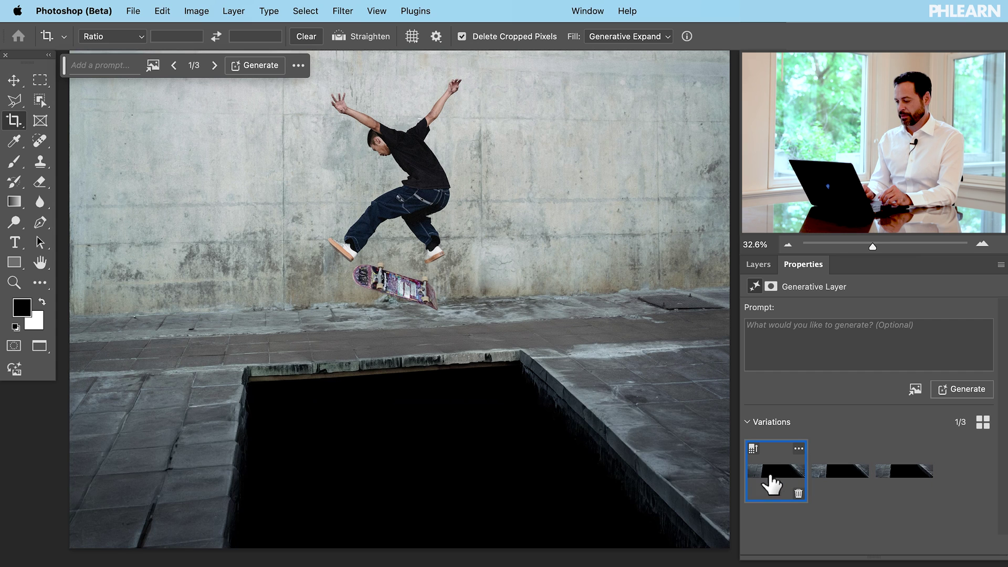
pyautogui.scroll(-2, 481, 400)
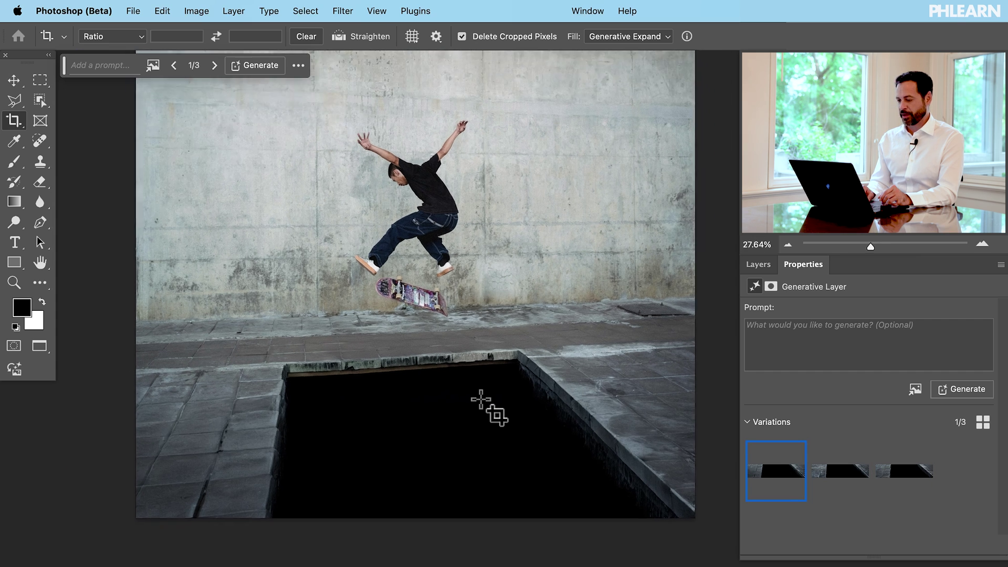
pyautogui.scroll(2, 481, 400)
pyautogui.moveTo(752, 466)
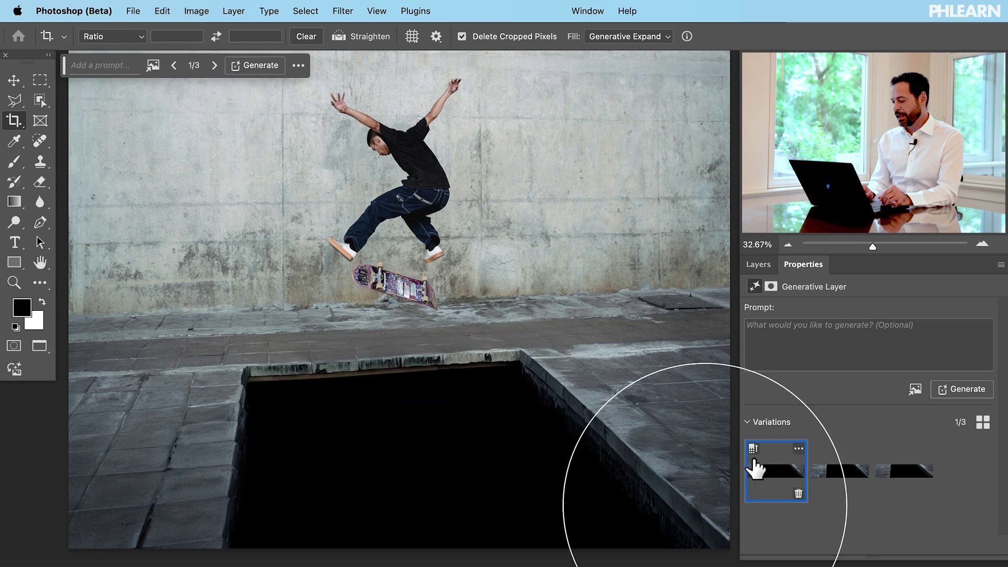
pyautogui.click(799, 450)
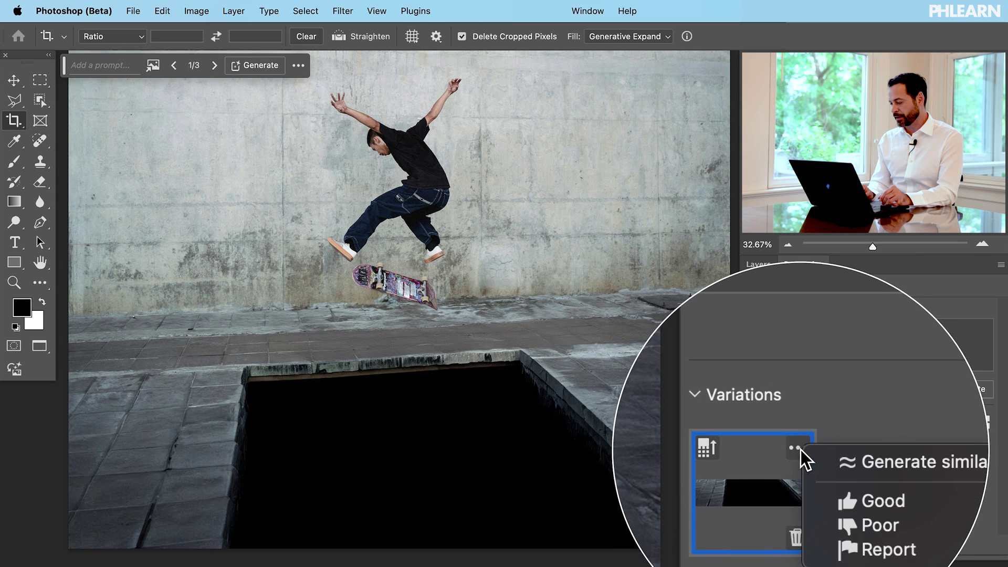
# - Generate similar results for six variations, apply the third (3/6), and zoom out to see the whole image
pyautogui.click(863, 460)
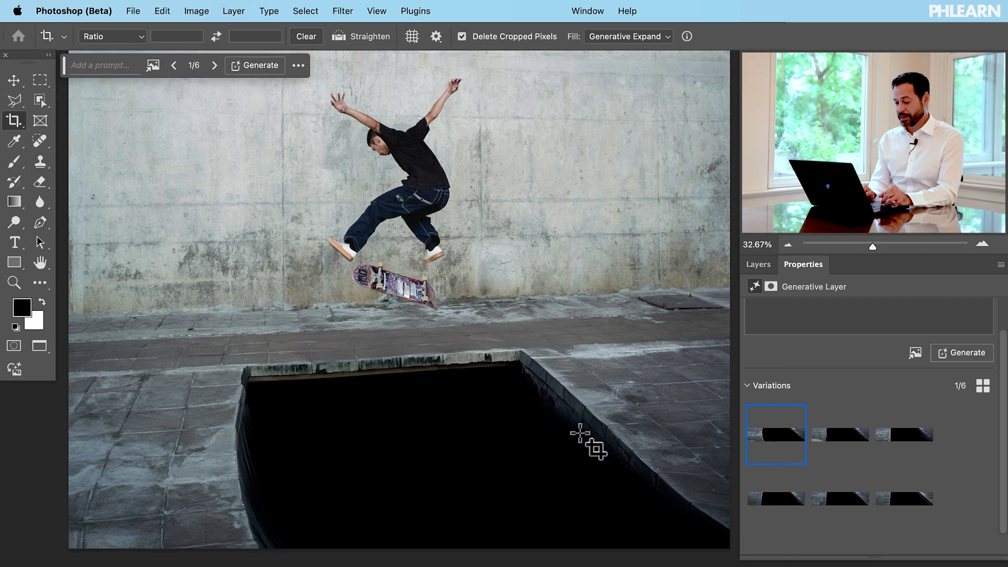
pyautogui.click(840, 447)
pyautogui.click(901, 450)
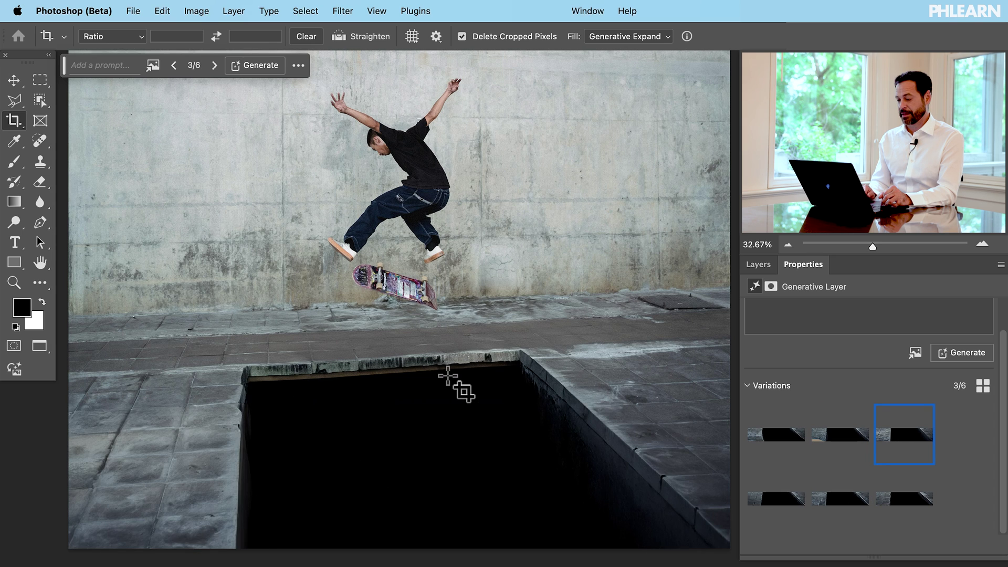
pyautogui.press('super+minus')
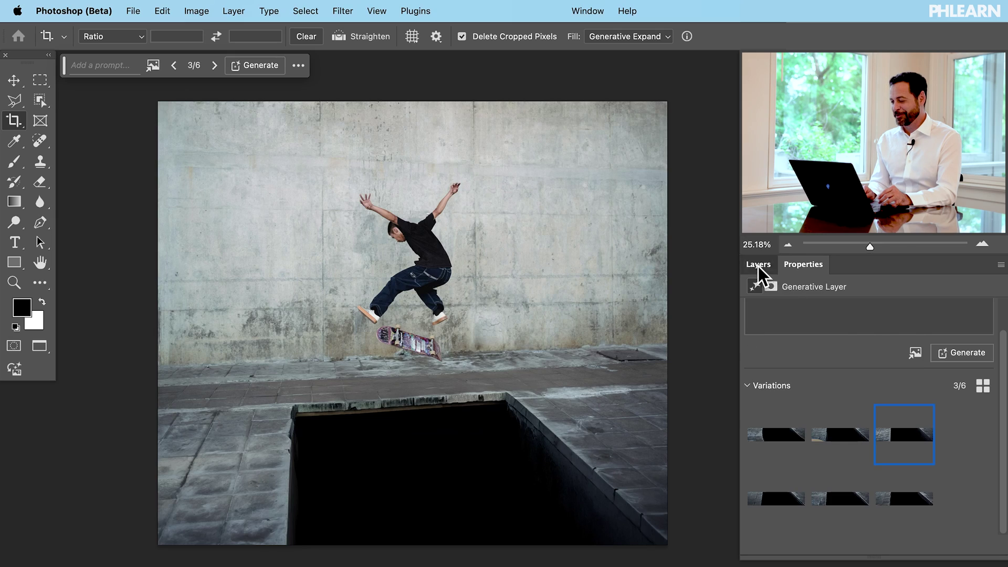
# - In the Layers panel, hide the 'hole sinkhole dark' layer to view the original photo
pyautogui.click(758, 264)
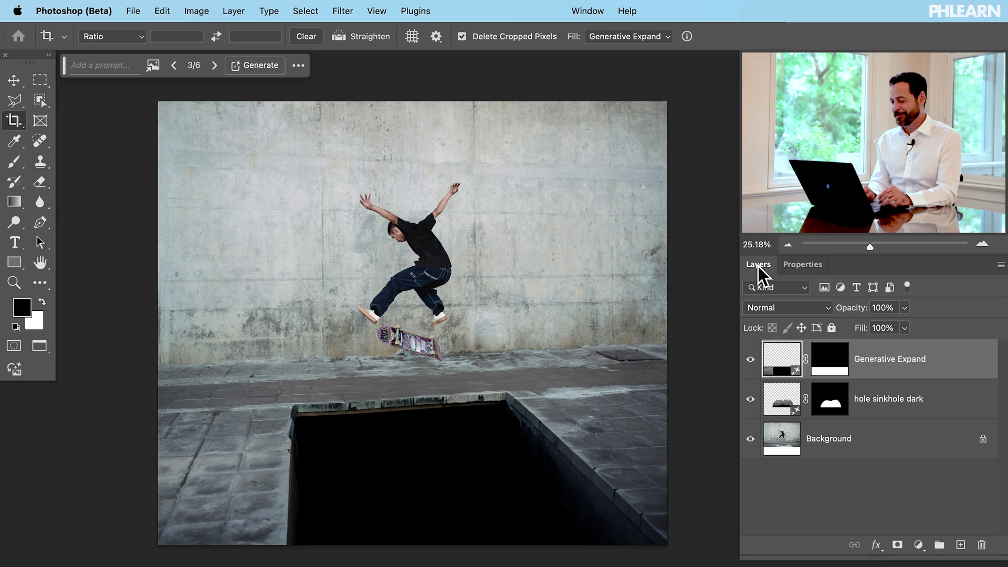
pyautogui.click(755, 398)
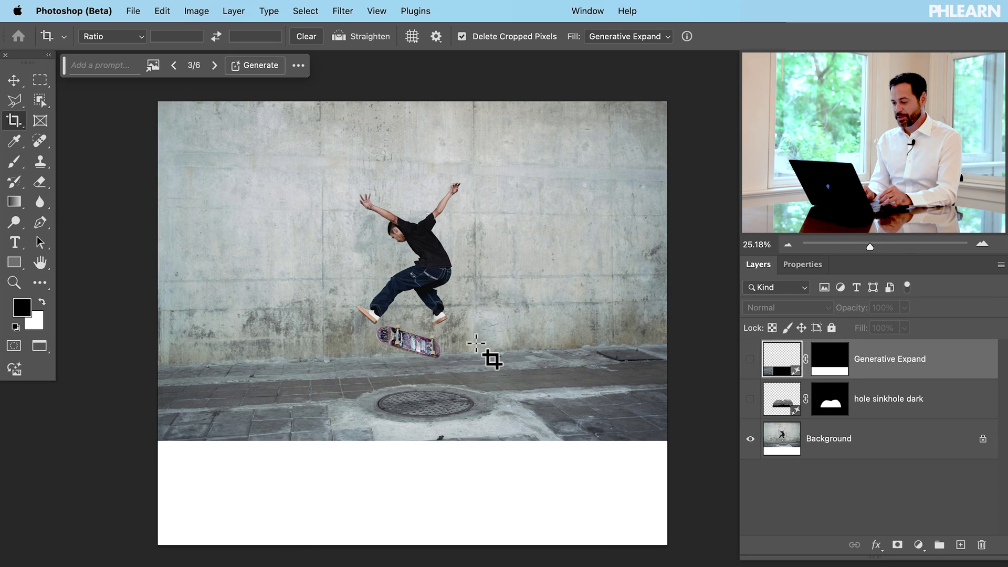
pyautogui.scroll(3, 477, 344)
pyautogui.scroll(2, 477, 344)
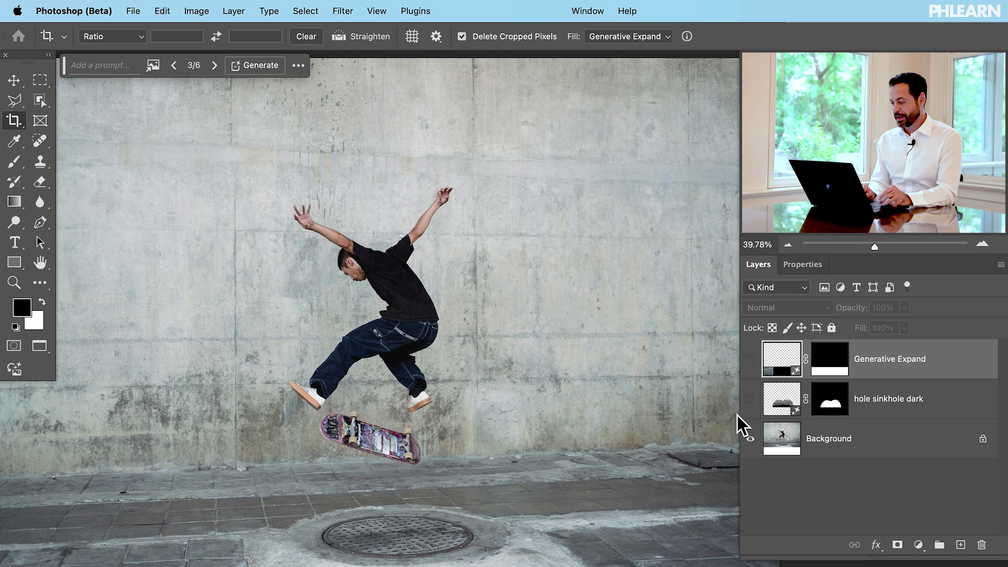
# - Turn the 'hole sinkhole dark' and 'Generative Expand' layers back on
pyautogui.click(750, 399)
pyautogui.scroll(-3, 338, 513)
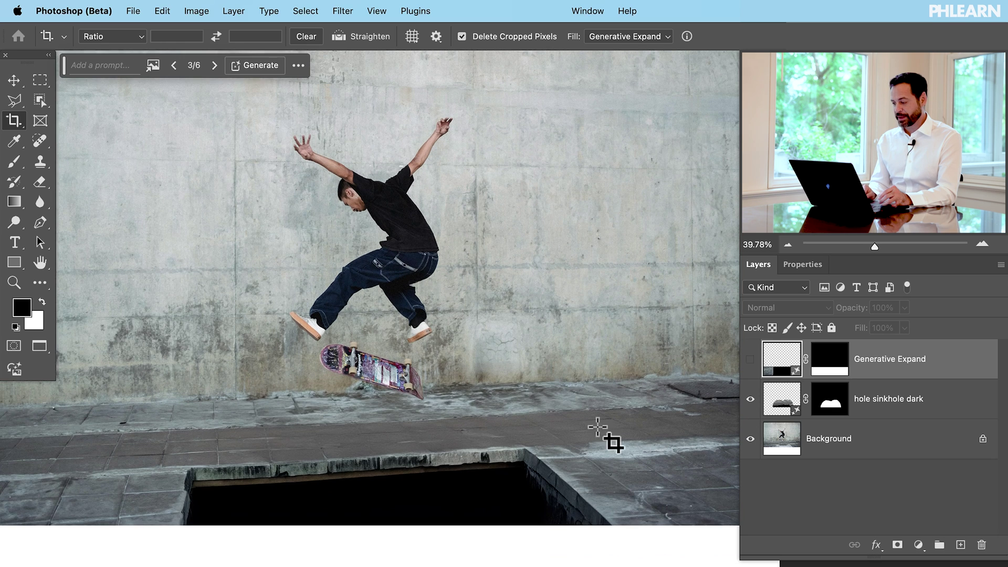
pyautogui.click(750, 359)
pyautogui.scroll(-3, 574, 387)
pyautogui.scroll(-2, 576, 388)
pyautogui.scroll(2, 572, 387)
pyautogui.scroll(-1, 573, 387)
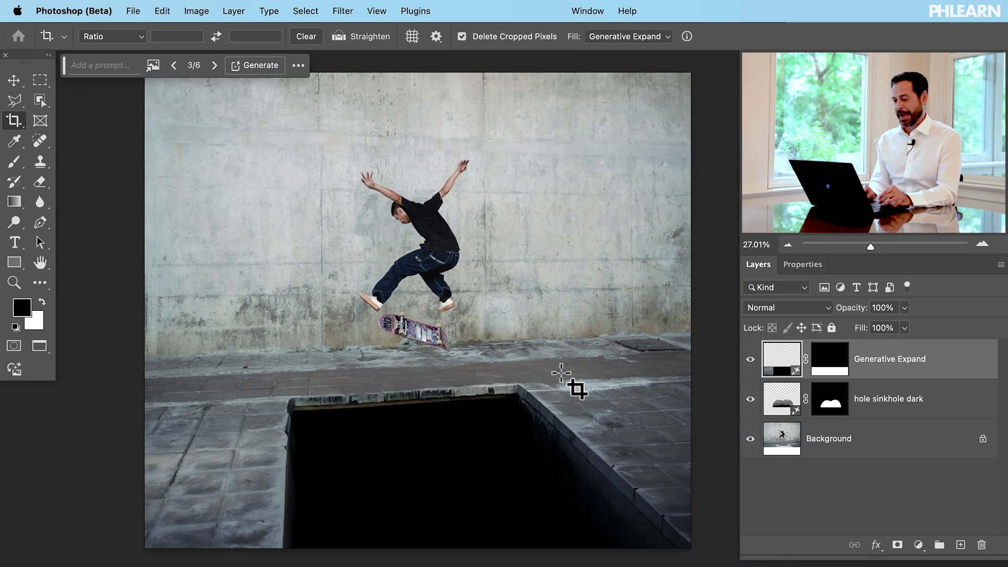